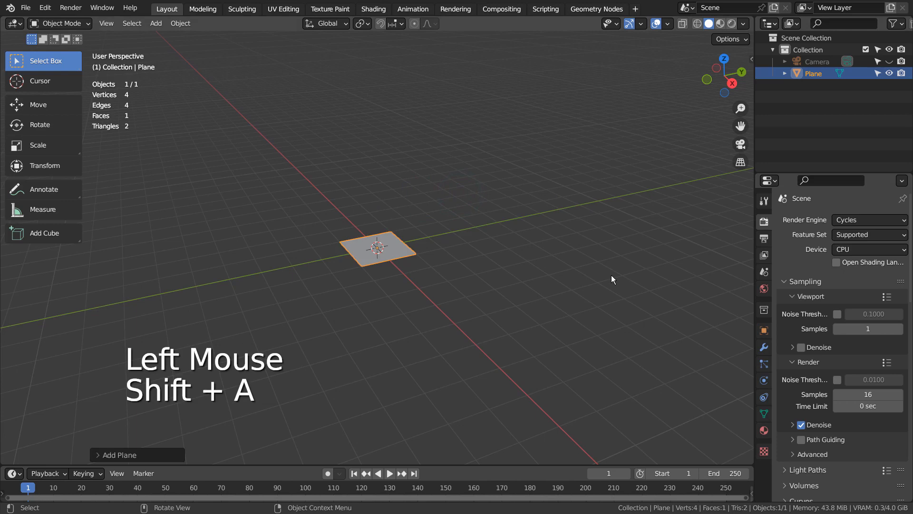
# Step: Rotate the plane 90° about the X axis and scale it down along Z into a wide, low strip
pyautogui.write('rx90')
pyautogui.press('Return')
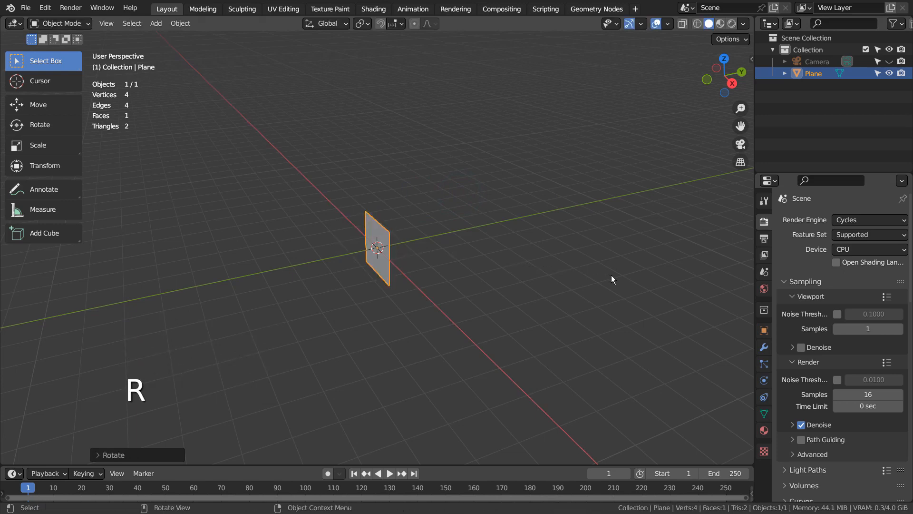
pyautogui.moveTo(441, 238); pyautogui.dragTo(527, 232, button='middle')
pyautogui.press('s')
pyautogui.press('z')
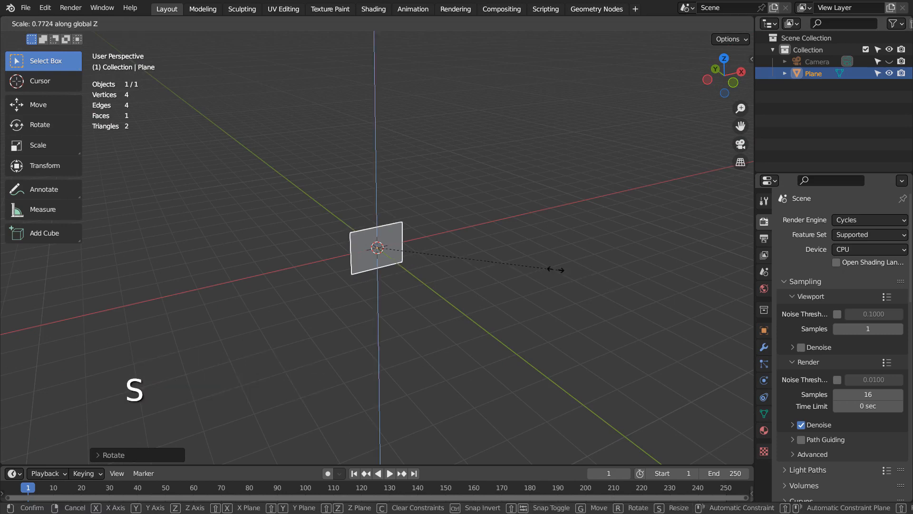
pyautogui.click(434, 244)
# Step: Extrude the strip's face by about 0.05 m and give the object a level 3 subdivision surface
pyautogui.moveTo(434, 244); pyautogui.dragTo(469, 290, button='middle')
pyautogui.scroll(6, 424, 295)
pyautogui.press('Tab')
pyautogui.press('e')
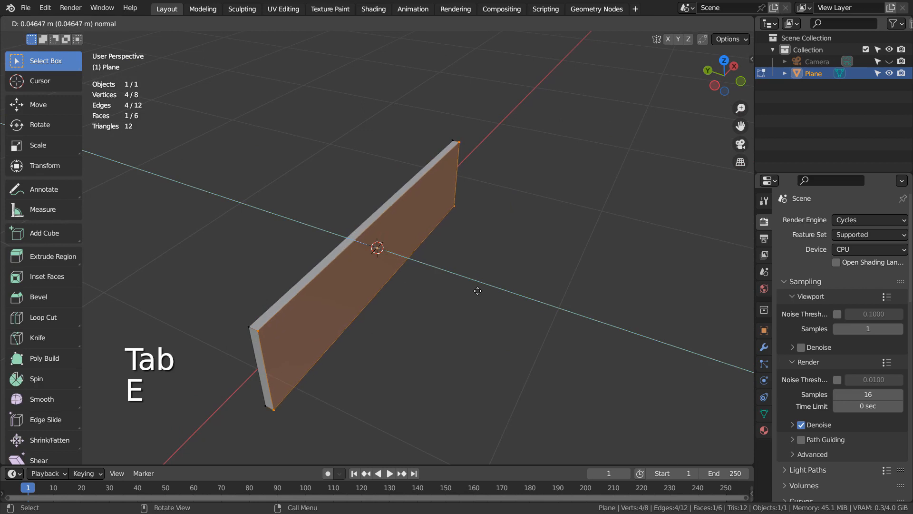
pyautogui.click(490, 296)
pyautogui.press('Tab')
pyautogui.hotkey('ctrl', '3')
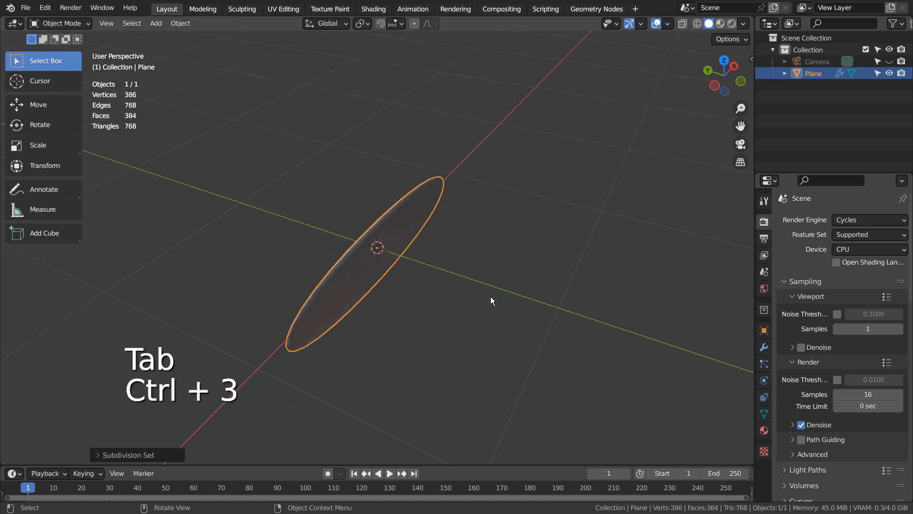
# Step: Add two lengthwise loop cuts, one tight against the strip's upper edge and one tight against its lower edge
pyautogui.moveTo(494, 289); pyautogui.dragTo(457, 269, button='middle')
pyautogui.press('Tab')
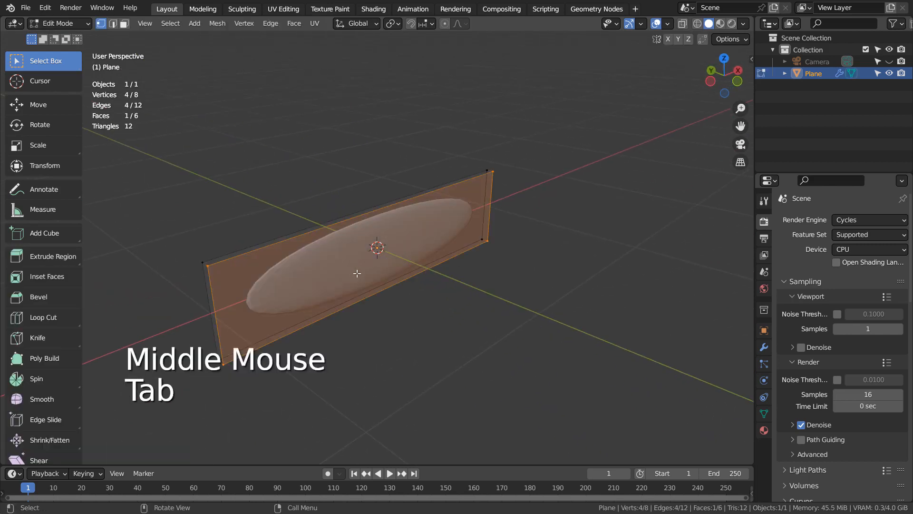
pyautogui.moveTo(357, 271); pyautogui.dragTo(382, 274, button='middle')
pyautogui.hotkey('ctrl', 'r')
pyautogui.click(281, 305)
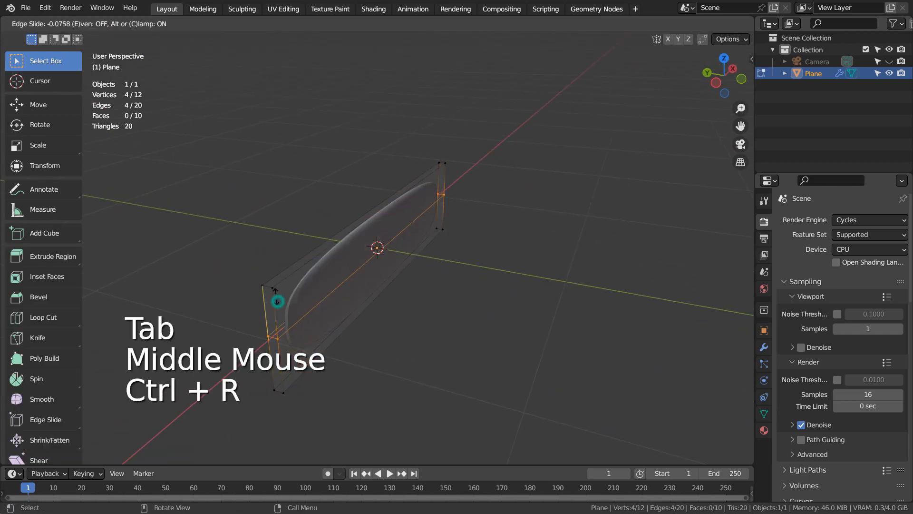
pyautogui.click(265, 252)
pyautogui.hotkey('ctrl', 'r')
pyautogui.click(282, 329)
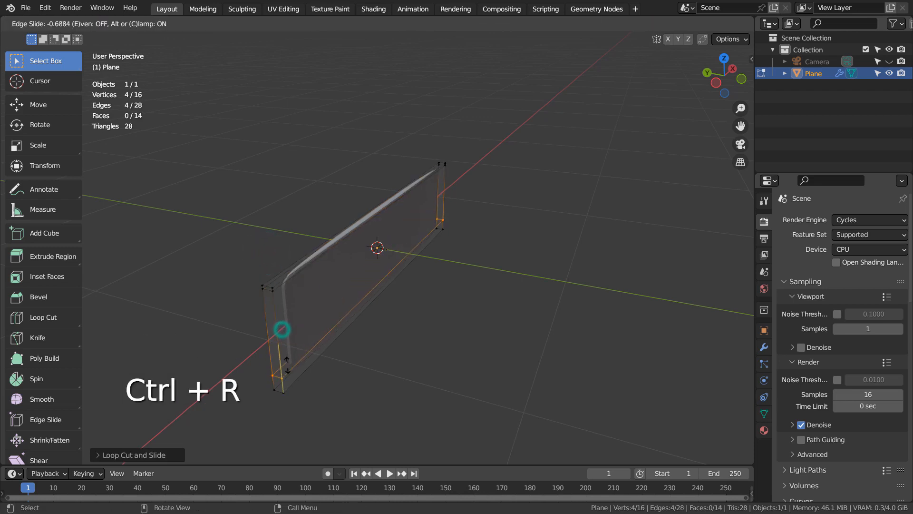
pyautogui.click(289, 377)
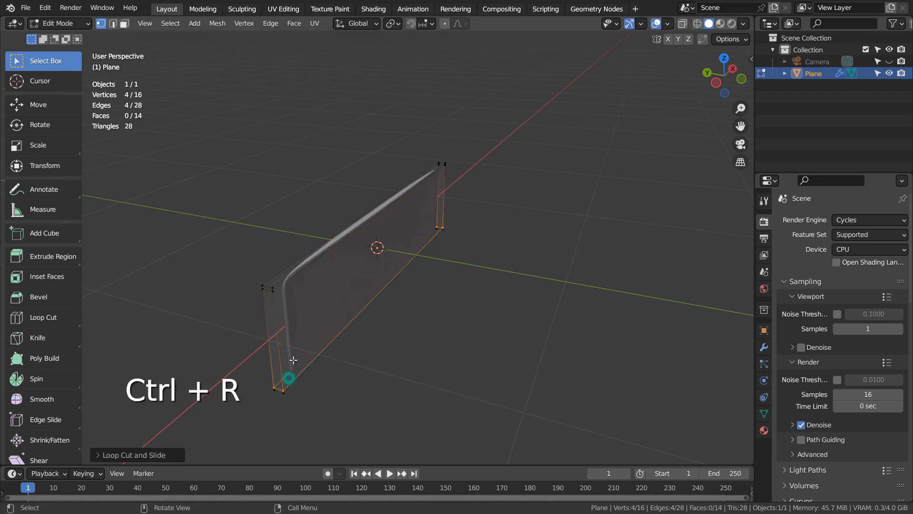
# Step: Add loop cuts tight against both short ends of the strip to sharpen its corners
pyautogui.hotkey('ctrl', 'r')
pyautogui.click(345, 243)
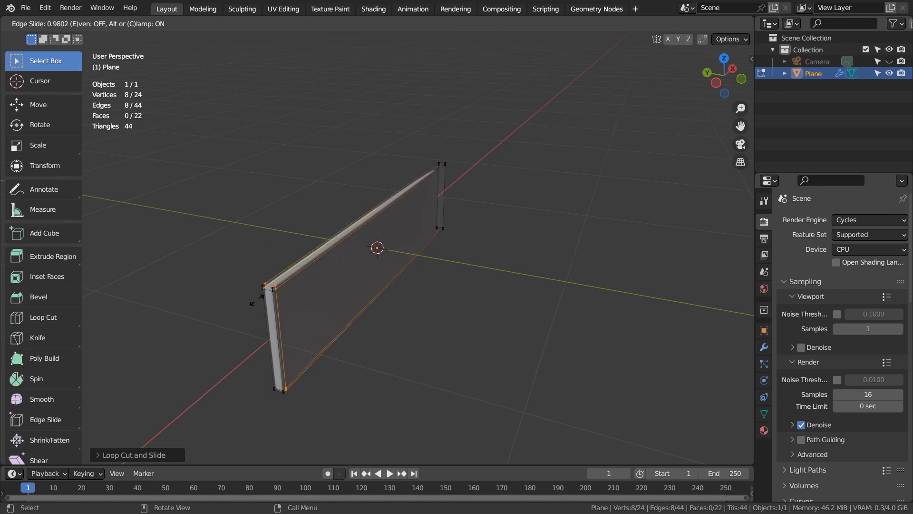
pyautogui.click(256, 300)
pyautogui.hotkey('ctrl', 'r')
pyautogui.click(415, 198)
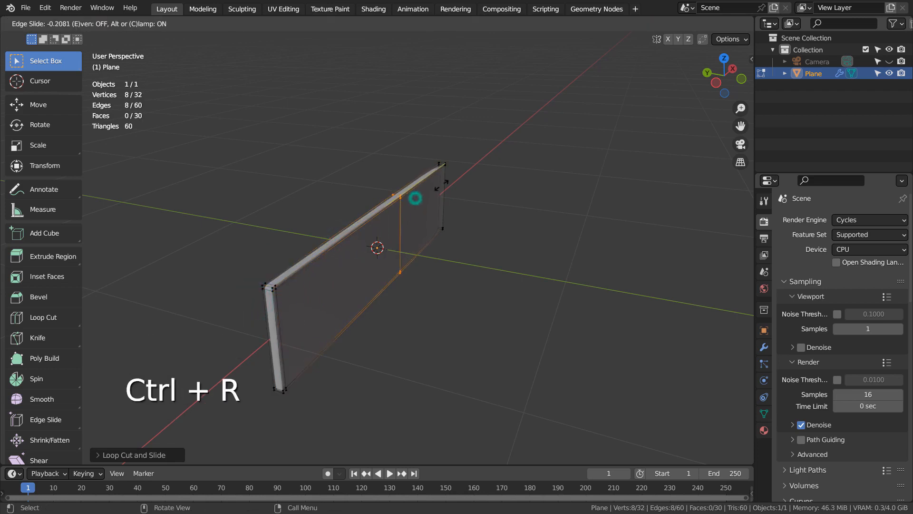
pyautogui.click(507, 156)
pyautogui.press('Tab')
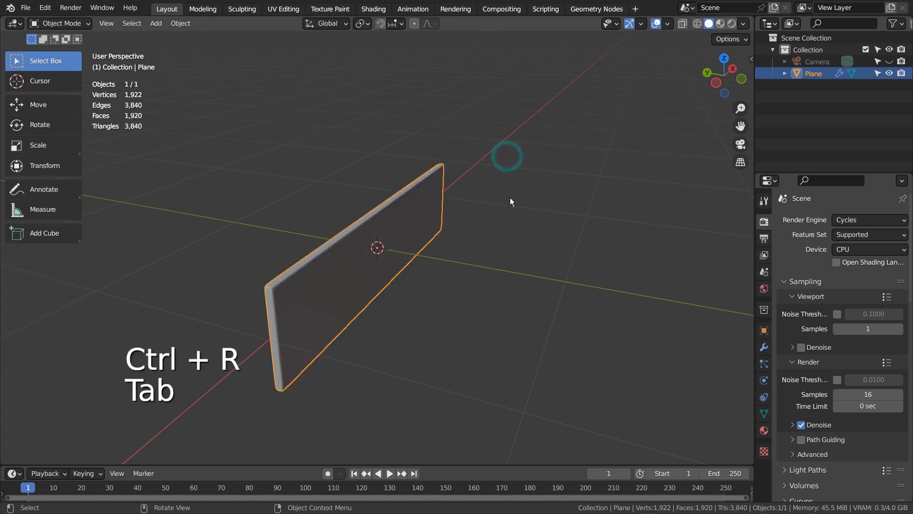
# Step: Scale the strip down along the Y axis to make it thinner
pyautogui.moveTo(510, 198); pyautogui.dragTo(565, 219, button='middle')
pyautogui.press('s')
pyautogui.press('y')
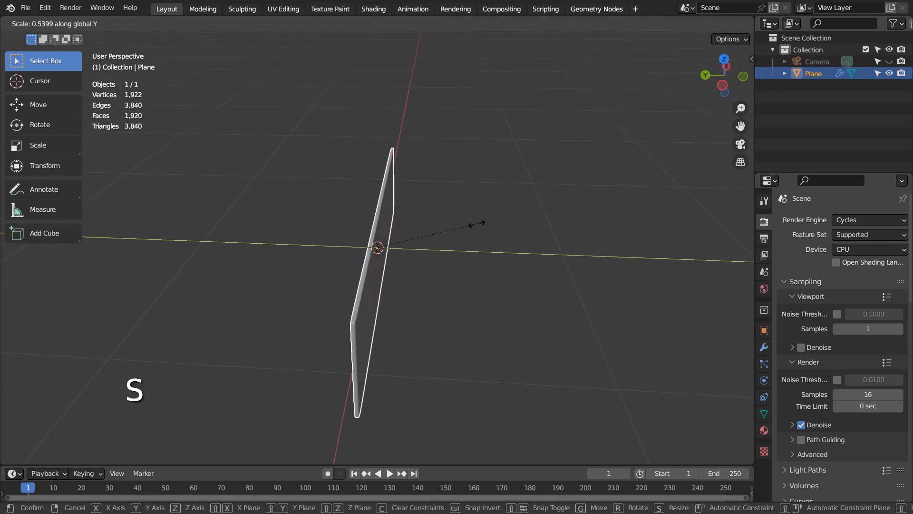
pyautogui.click(450, 224)
pyautogui.press('Tab')
pyautogui.press('Tab')
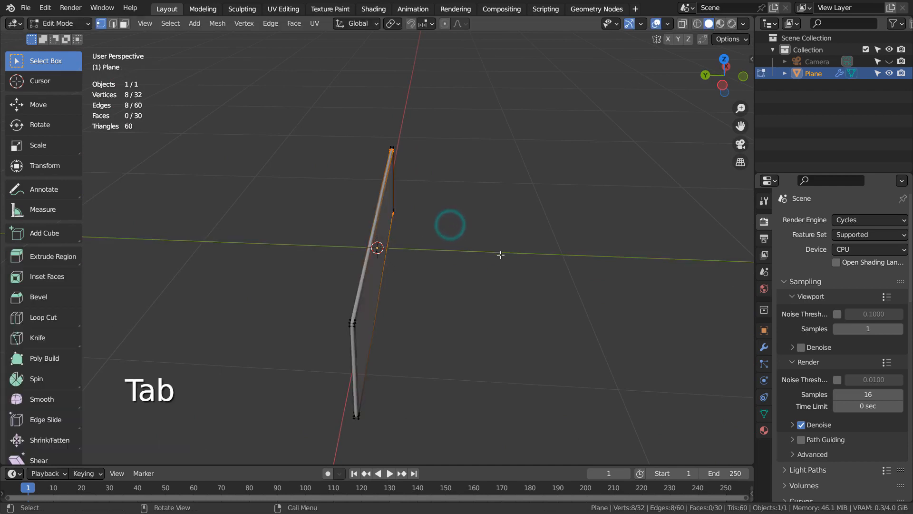
pyautogui.scroll(3, 484, 289)
pyautogui.moveTo(483, 289); pyautogui.dragTo(463, 314, button='middle')
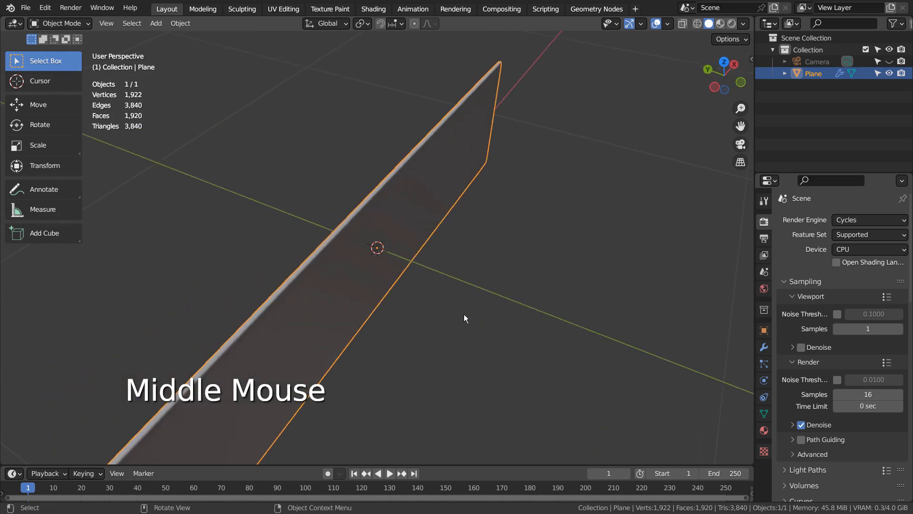
# Step: Add a simple Point curve at the origin in top view and make it 3D
pyautogui.press('KP_7')
pyautogui.click(464, 314)
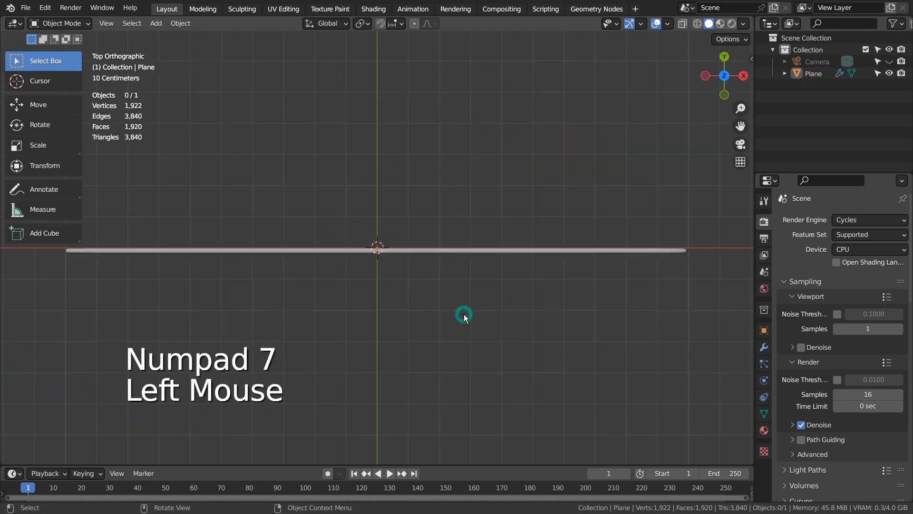
pyautogui.scroll(-2, 464, 314)
pyautogui.hotkey('shift', 'a')
pyautogui.moveTo(423, 263)
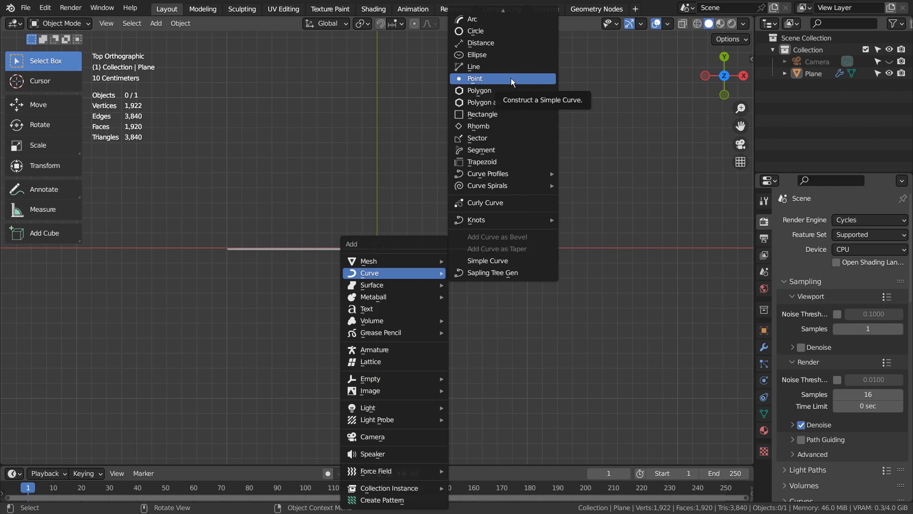
pyautogui.click(511, 78)
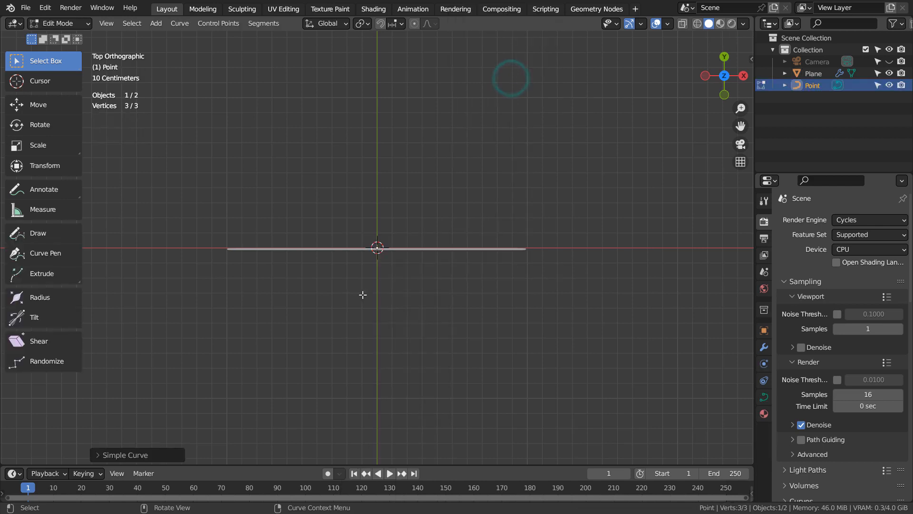
pyautogui.click(167, 456)
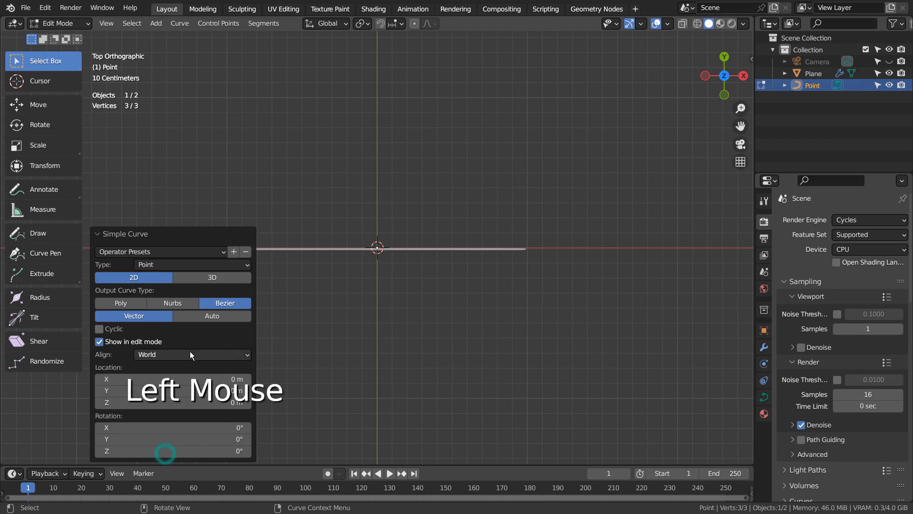
pyautogui.click(212, 265)
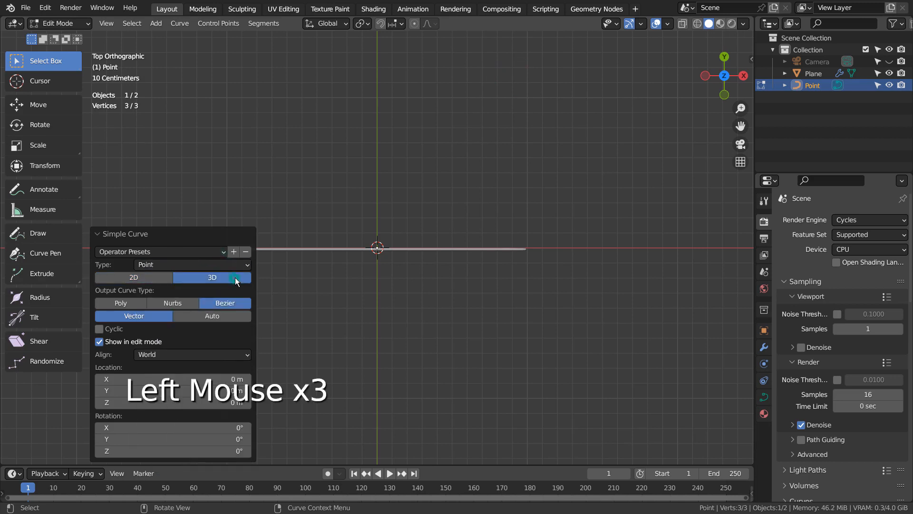
# Step: Extrude four segments from the curve point toward positive X, dipping below the strip and rising above it near its end
pyautogui.scroll(4, 435, 268)
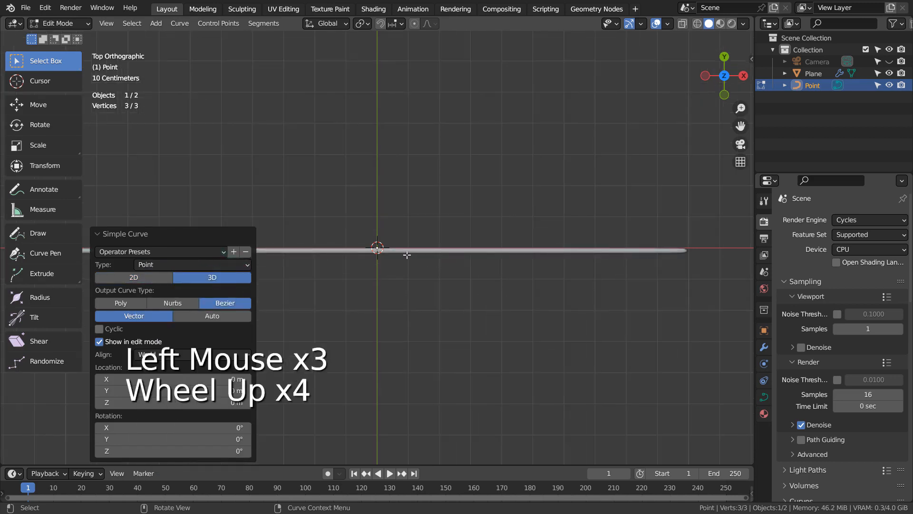
pyautogui.press('e')
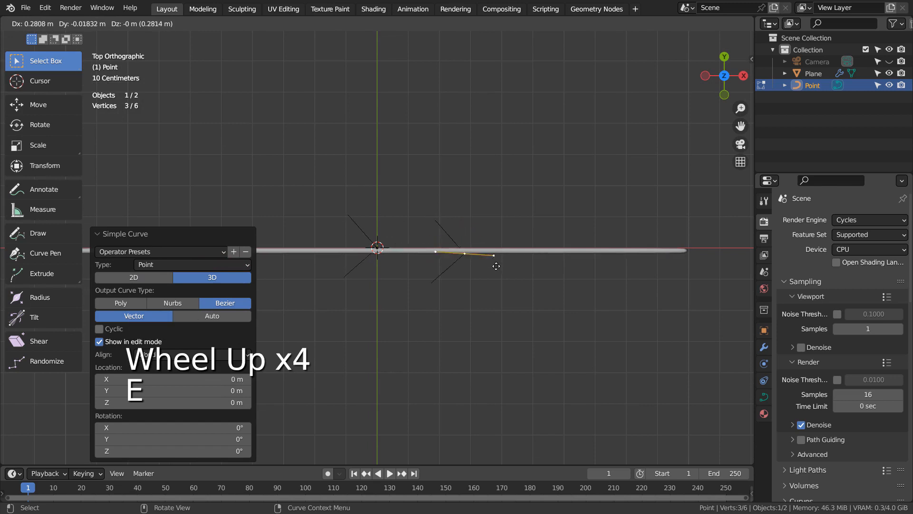
pyautogui.click(454, 276)
pyautogui.press('e')
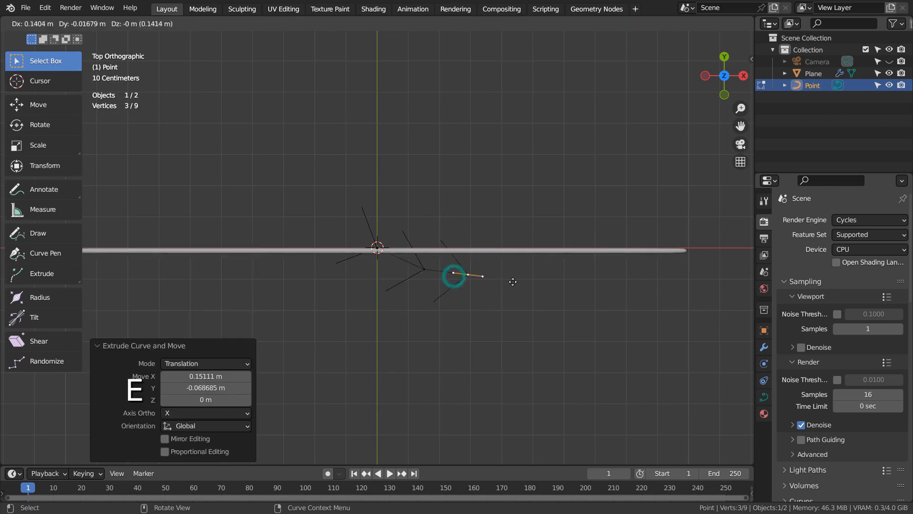
pyautogui.click(551, 282)
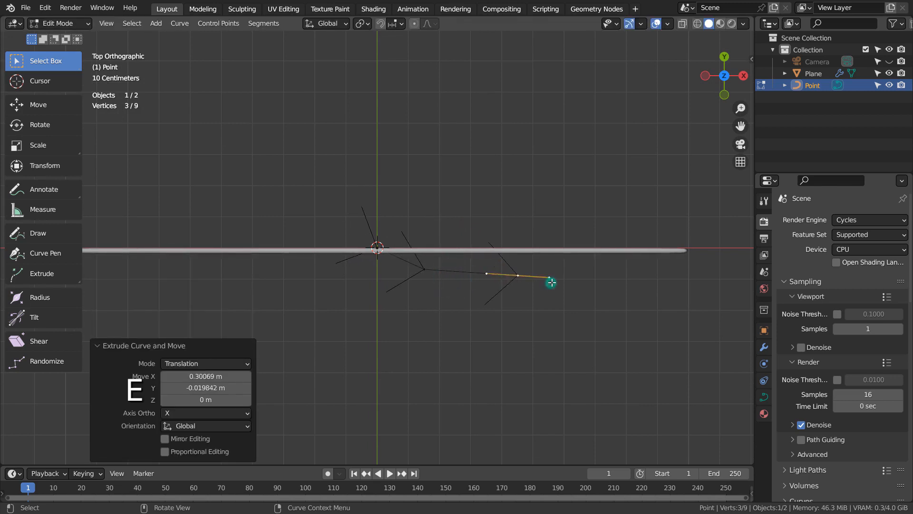
pyautogui.press('e')
pyautogui.click(619, 235)
pyautogui.press('e')
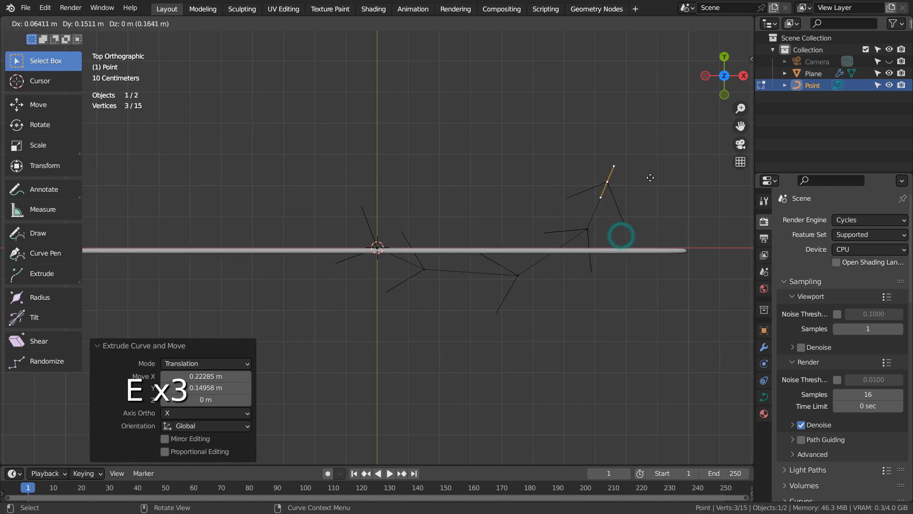
pyautogui.click(657, 165)
# Step: Set all of the curve's handles to Automatic to smooth it
pyautogui.press('a')
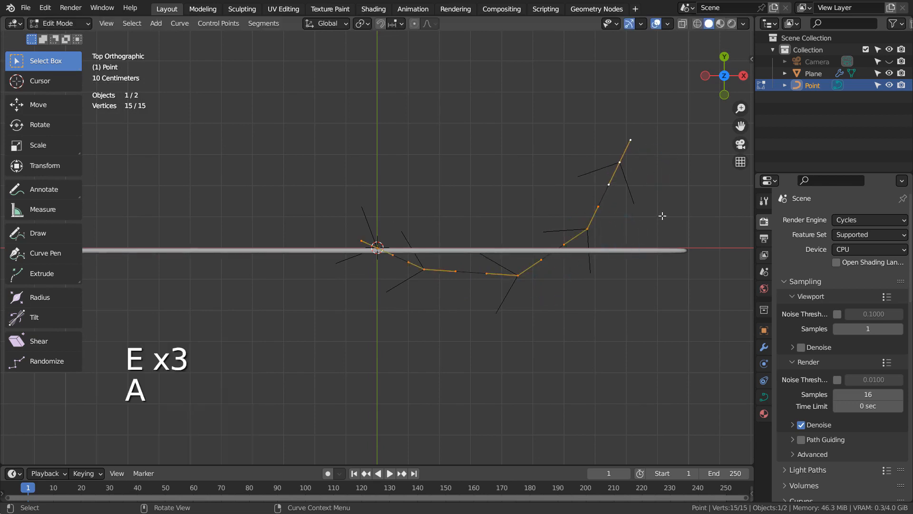
pyautogui.press('v')
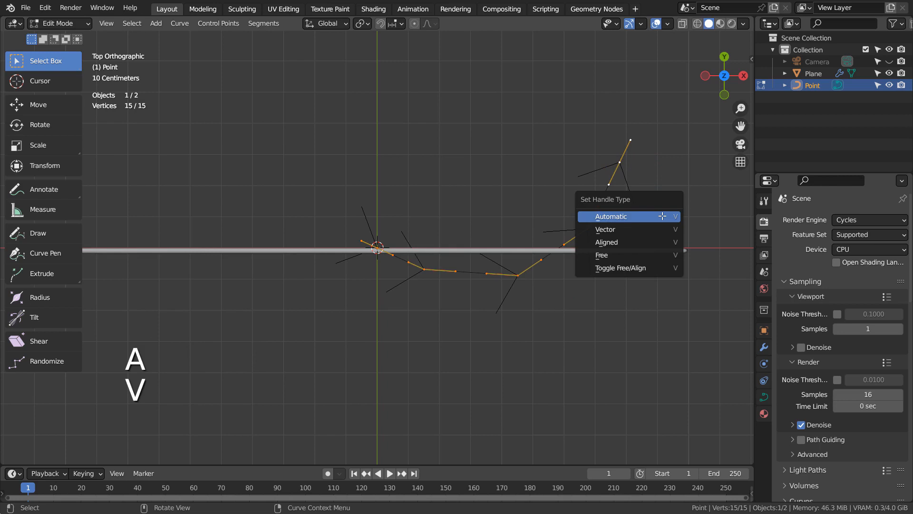
pyautogui.click(662, 216)
pyautogui.press('Tab')
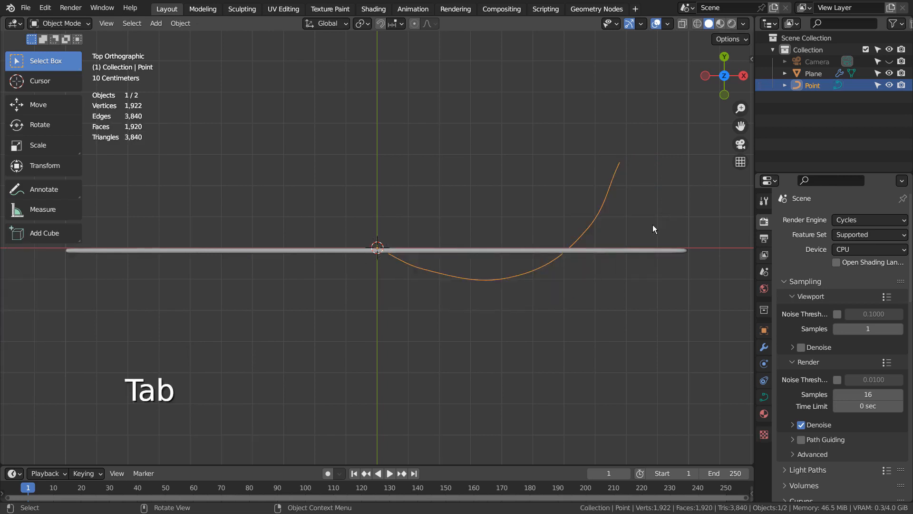
# Step: Add a Curve modifier to the strip with Point as the curve object
pyautogui.click(622, 250)
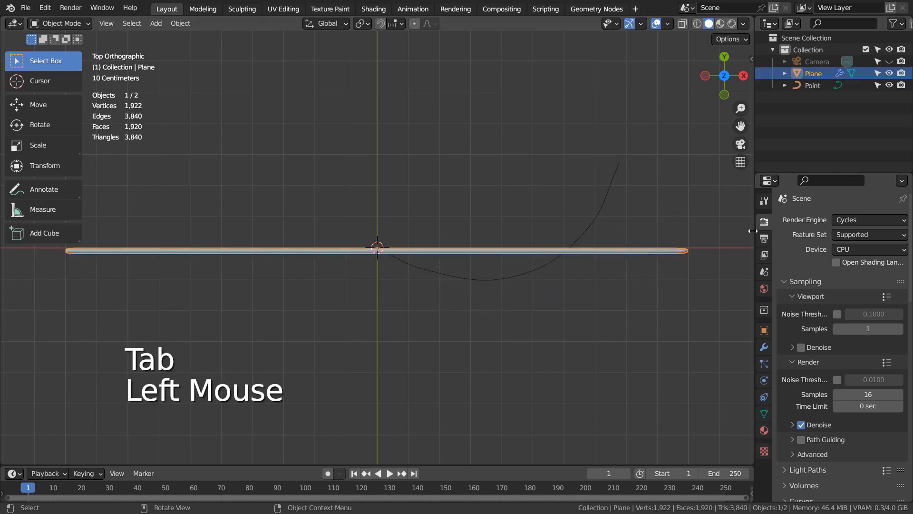
pyautogui.click(764, 346)
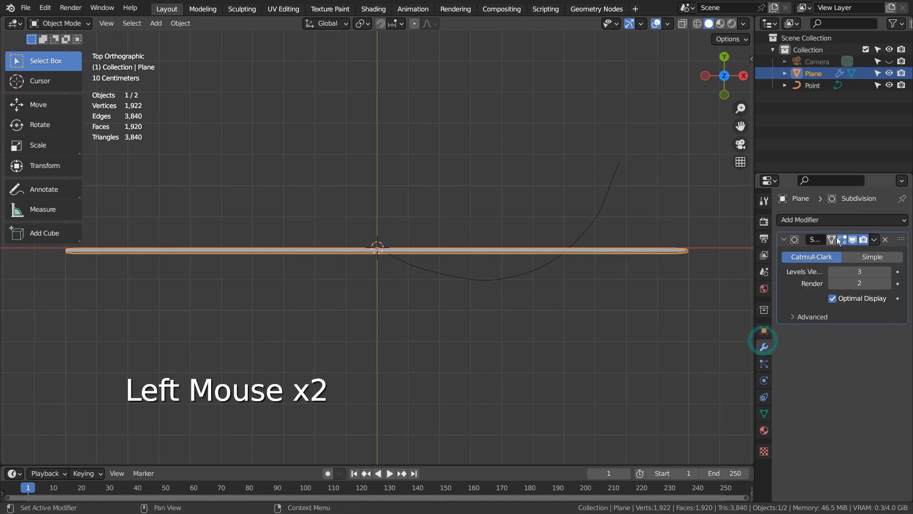
pyautogui.click(844, 221)
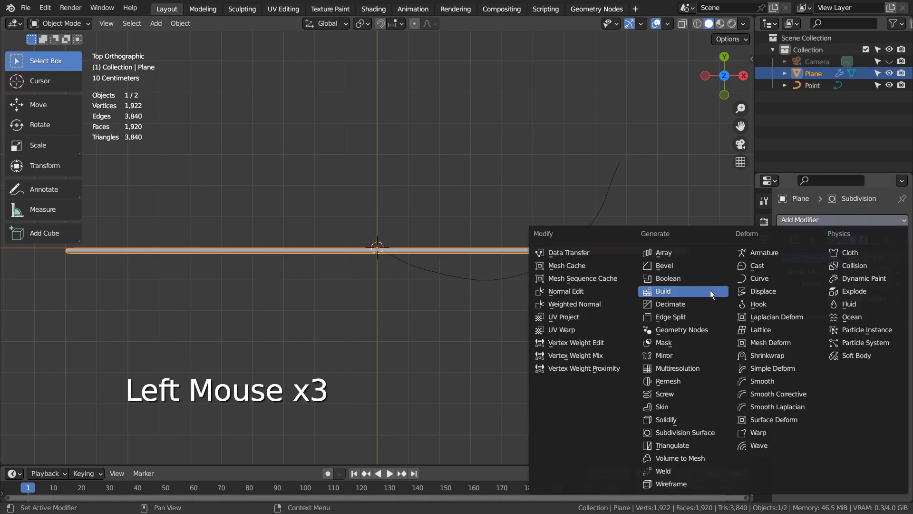
pyautogui.click(760, 279)
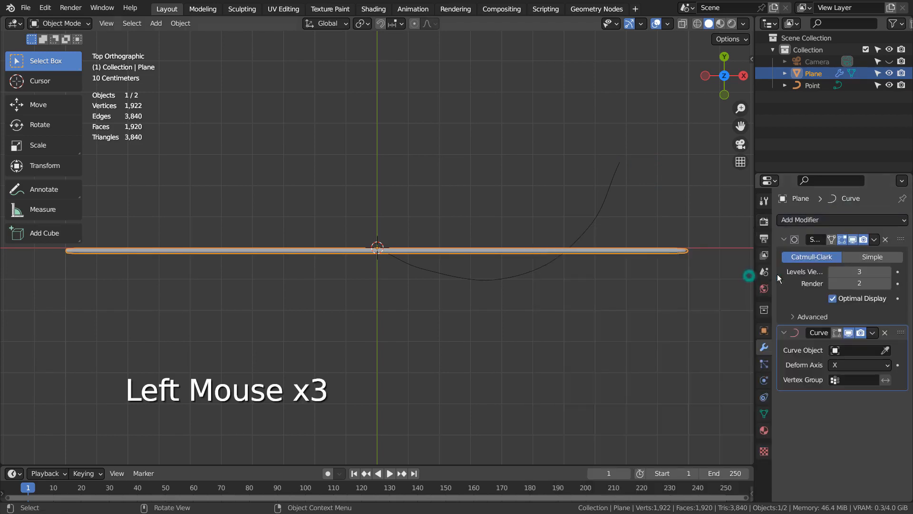
pyautogui.click(836, 350)
pyautogui.click(816, 365)
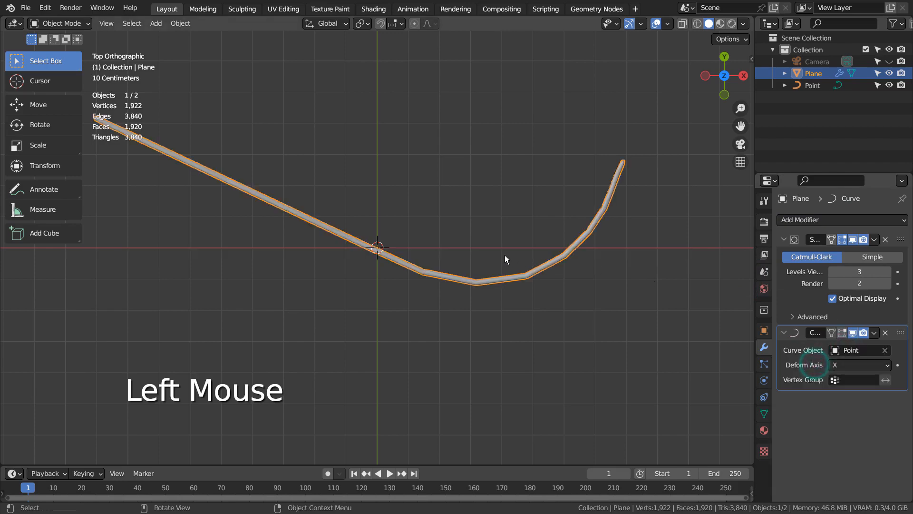
# Step: Add 16 evenly spaced loop cuts across the strip's length so that it bends smoothly along the curve
pyautogui.scroll(-3, 475, 261)
pyautogui.moveTo(475, 261); pyautogui.dragTo(526, 193, button='middle')
pyautogui.scroll(3, 526, 192)
pyautogui.keyDown('shift'); pyautogui.moveTo(507, 225); pyautogui.dragTo(429, 241, button='middle'); pyautogui.keyUp('shift')
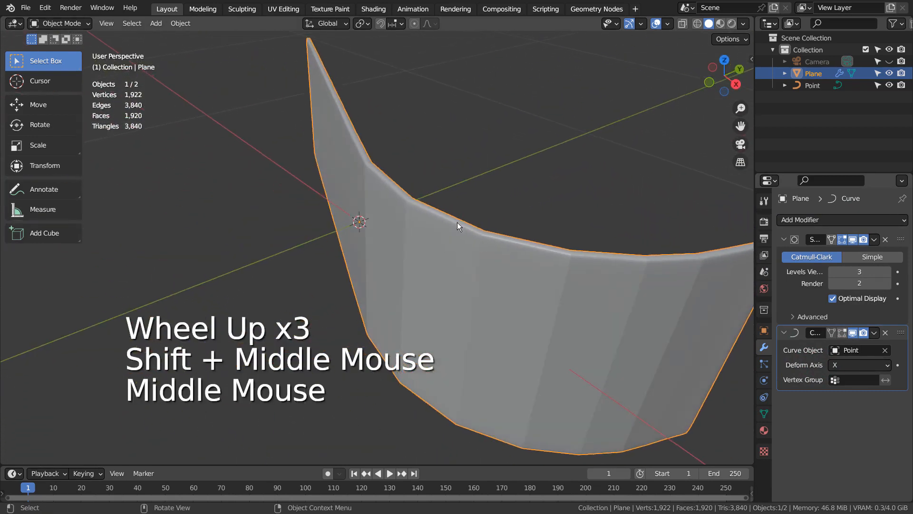
pyautogui.moveTo(497, 232); pyautogui.dragTo(563, 295, button='middle')
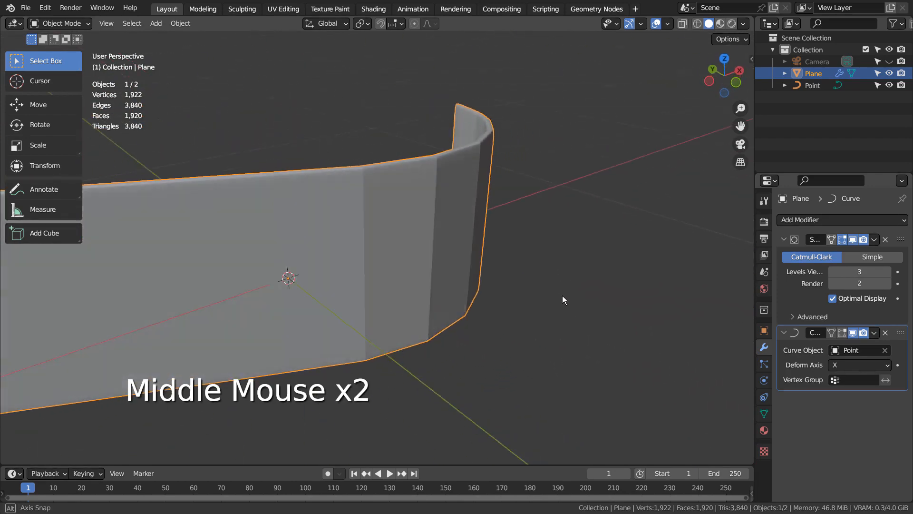
pyautogui.press('Tab')
pyautogui.hotkey('ctrl', 'r')
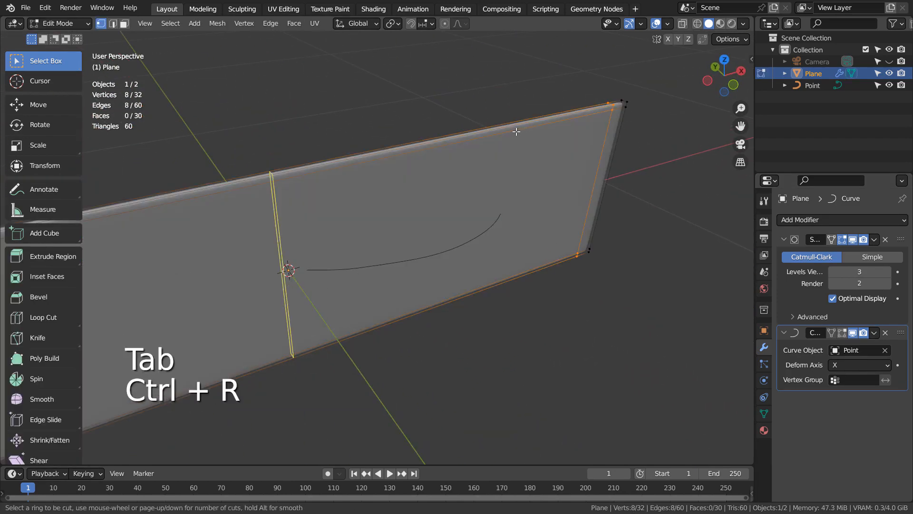
pyautogui.scroll(4, 517, 131)
pyautogui.scroll(11, 517, 131)
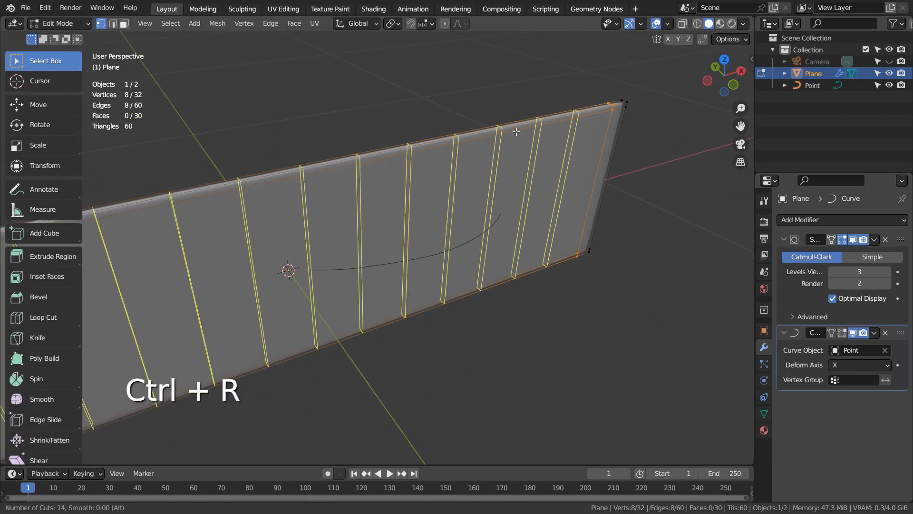
pyautogui.click(517, 131)
pyautogui.click(517, 131)
pyautogui.press('Tab')
# Step: Shade the bent strip smooth and return to the top view
pyautogui.moveTo(516, 130); pyautogui.dragTo(482, 232, button='middle')
pyautogui.rightClick(503, 217)
pyautogui.click(501, 215)
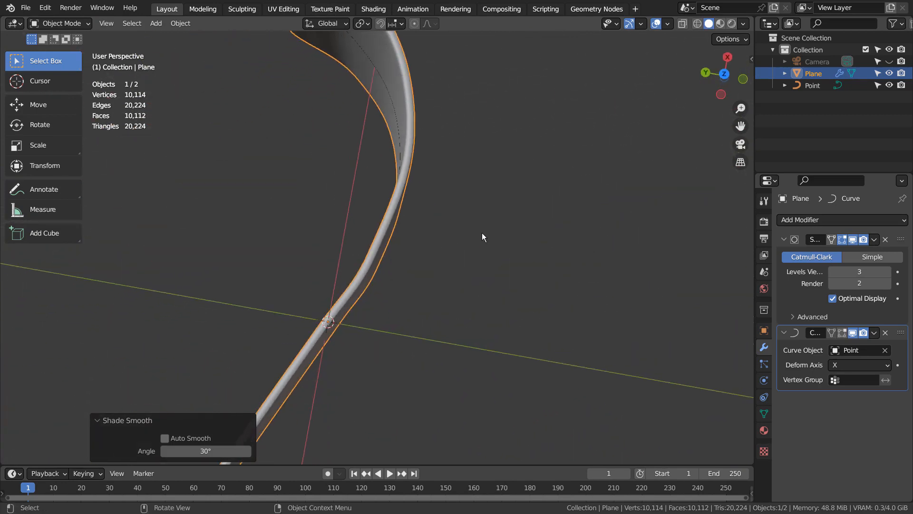
pyautogui.press('KP_7')
pyautogui.scroll(-2, 482, 237)
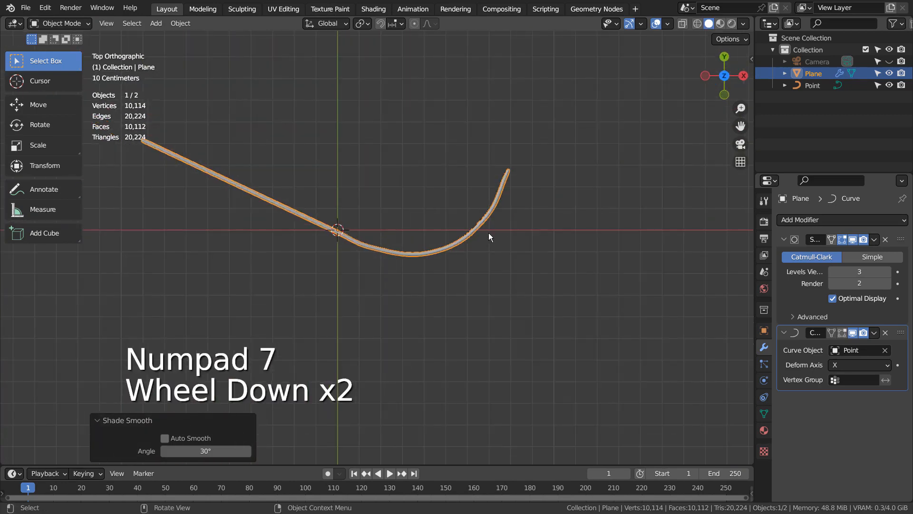
pyautogui.press('r')
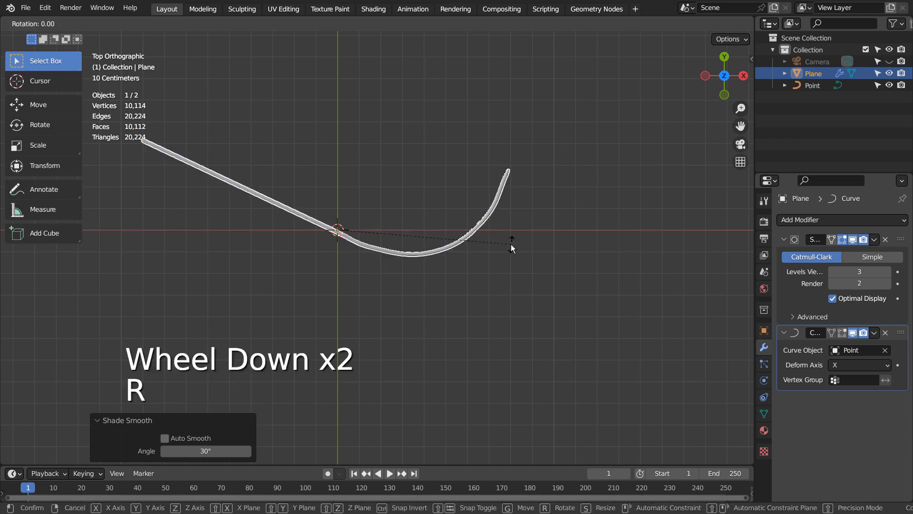
pyautogui.hotkey('ctrl', 'z')
pyautogui.click(532, 210)
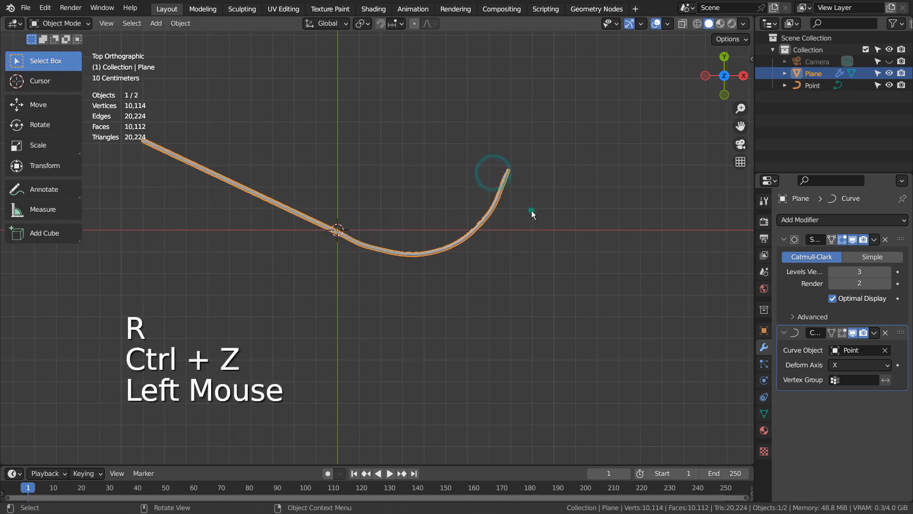
# Step: Select the strip together with its curve and rotate both about 51° counterclockwise around the origin
pyautogui.press('b')
pyautogui.moveTo(452, 145); pyautogui.dragTo(591, 289)
pyautogui.press('r')
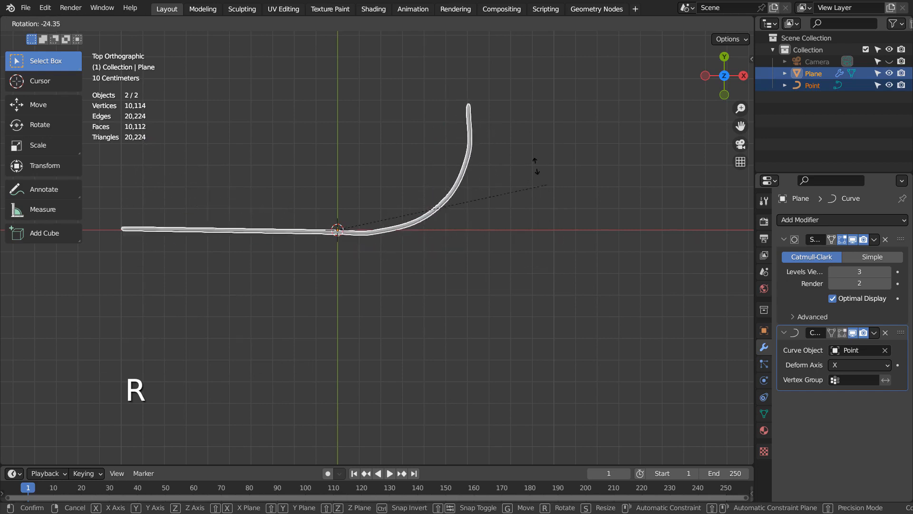
pyautogui.click(475, 119)
# Step: Duplicate the strip and its curve twice, rotating the copies clockwise by about 10.2° and then 19.6°
pyautogui.hotkey('shift', 'd')
pyautogui.press('r')
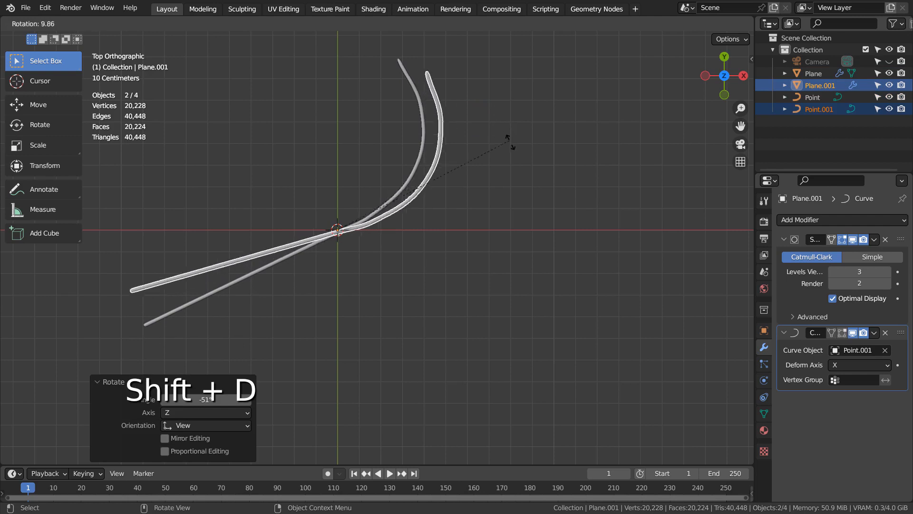
pyautogui.click(510, 141)
pyautogui.hotkey('shift', 'd')
pyautogui.press('r')
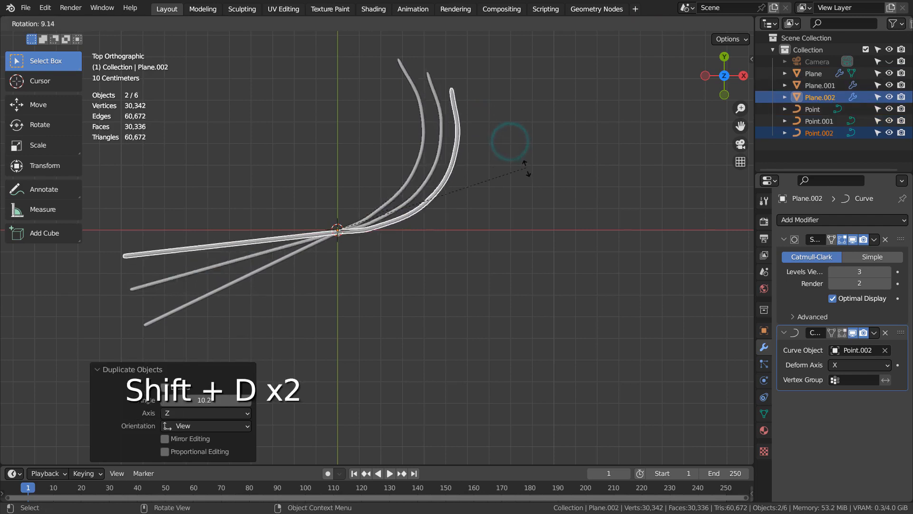
pyautogui.click(527, 204)
# Step: Add three more copies of the strip and curve, rotating each clockwise from the previous one by about 11.5°, 10.2° and 12°
pyautogui.hotkey('shift', 'd')
pyautogui.press('r')
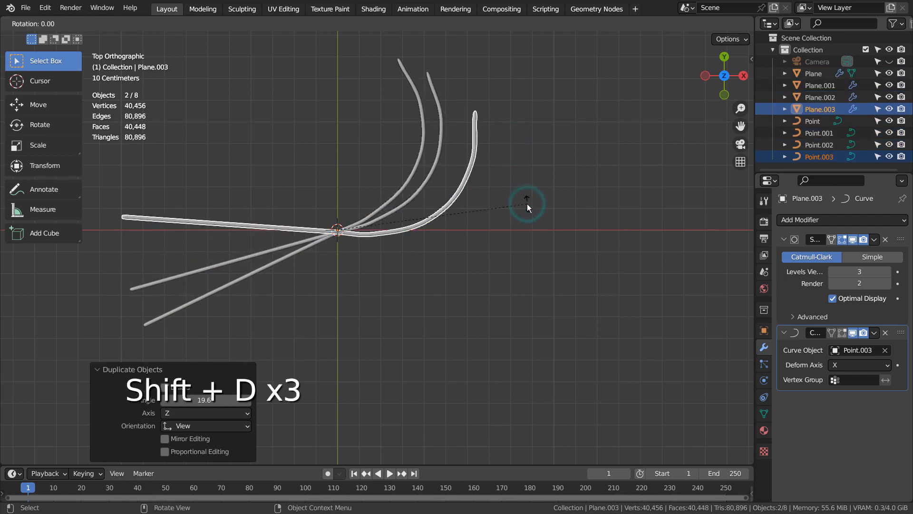
pyautogui.click(531, 242)
pyautogui.hotkey('shift', 'd')
pyautogui.press('r')
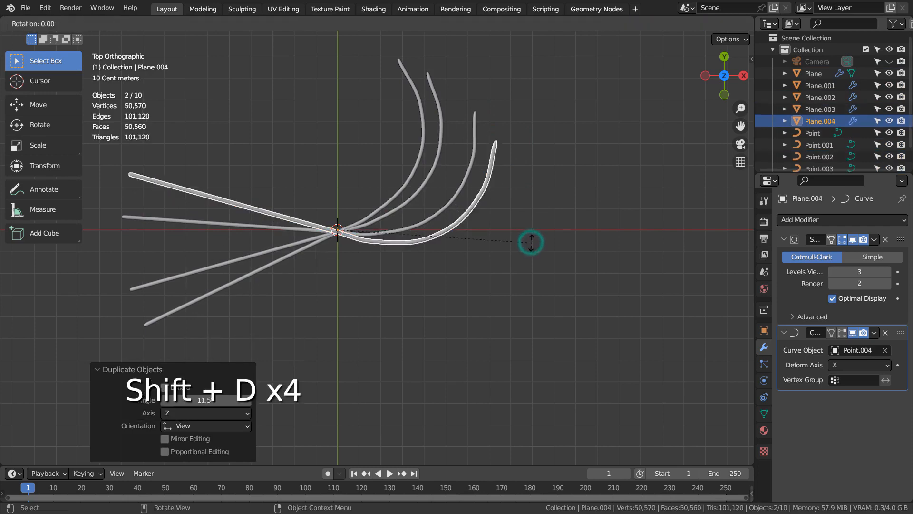
pyautogui.click(522, 274)
pyautogui.hotkey('shift', 'd')
pyautogui.press('r')
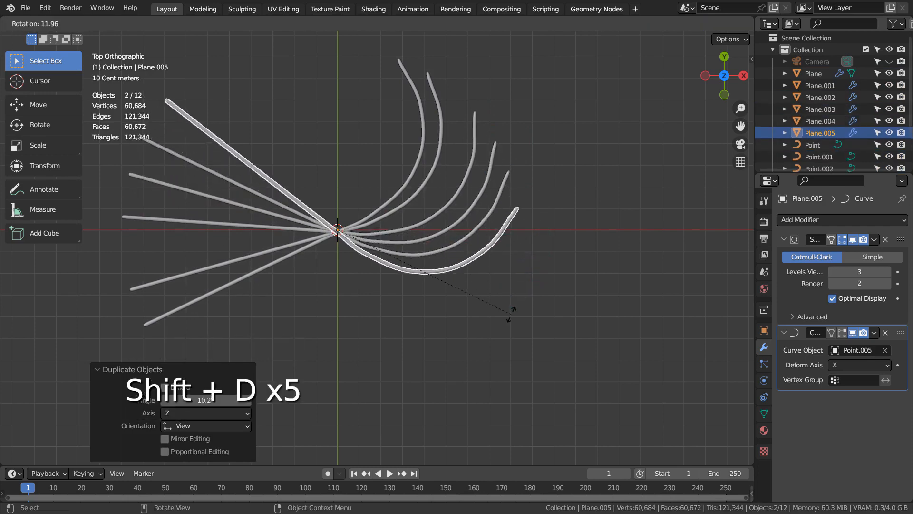
pyautogui.click(512, 310)
pyautogui.moveTo(511, 313); pyautogui.dragTo(615, 208, button='middle')
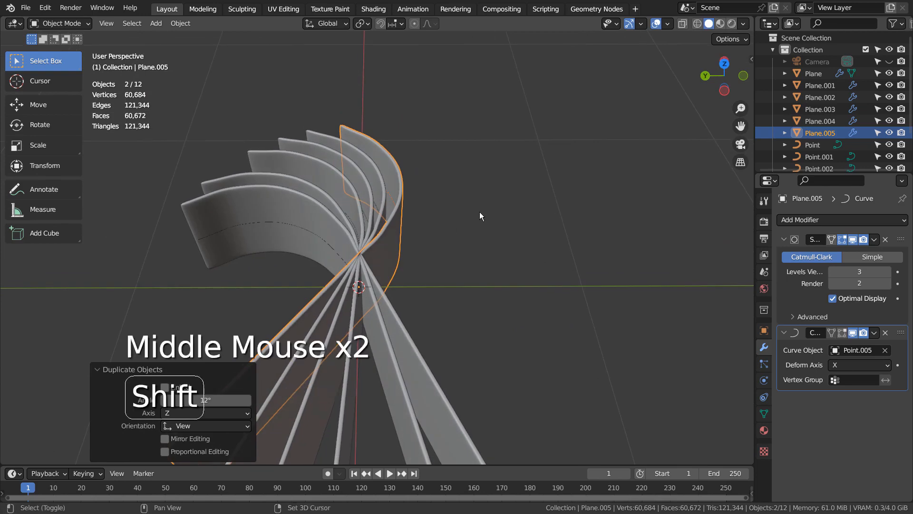
pyautogui.hotkey('shift', 'd')
pyautogui.press('r')
pyautogui.hotkey('ctrl', 'z')
pyautogui.press('KP_7')
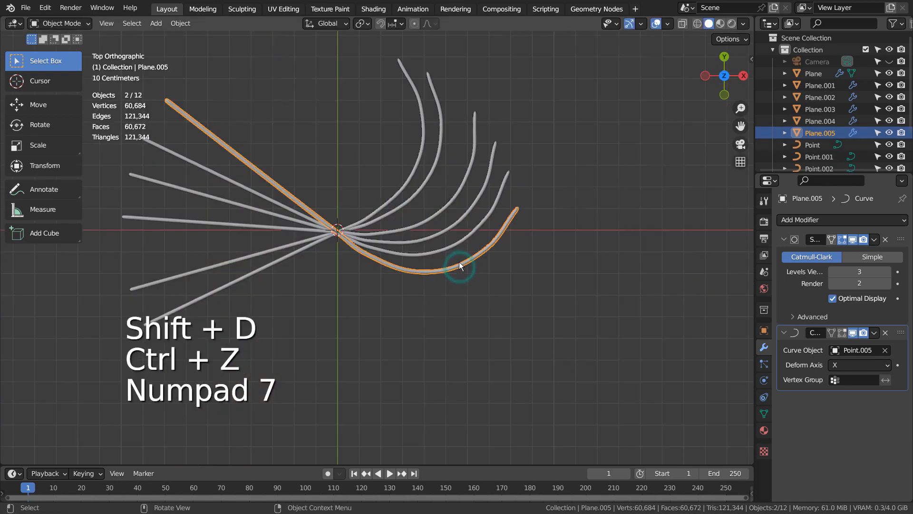
# Step: Duplicate the outermost strip and its curve once more, rotating the copy about 12.2° clockwise
pyautogui.hotkey('shift', 'd')
pyautogui.press('r')
pyautogui.click(447, 284)
# Step: Align the camera to a perspective view of the fanned strips, reframe it with walk navigation and deselect everything
pyautogui.moveTo(447, 284); pyautogui.dragTo(534, 317, button='middle')
pyautogui.scroll(2, 449, 253)
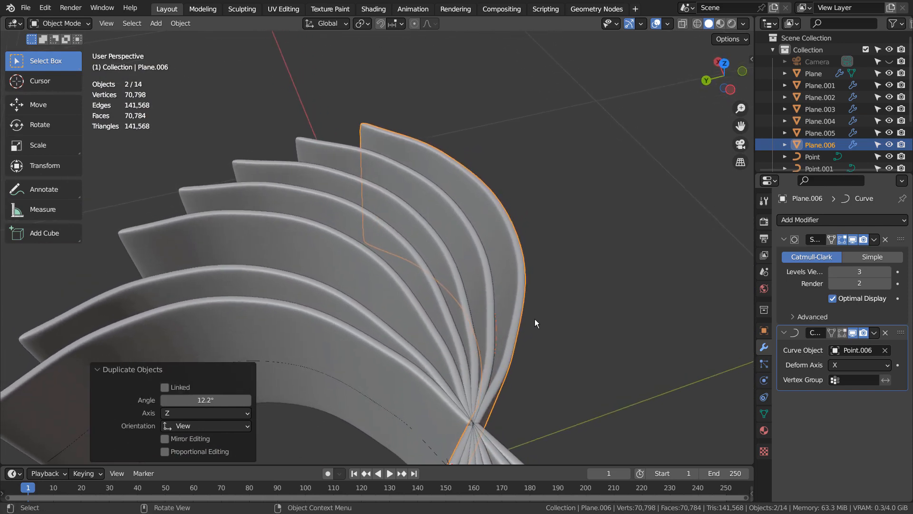
pyautogui.press('ctrl+alt+KP_0')
pyautogui.hotkey('shift', '`')
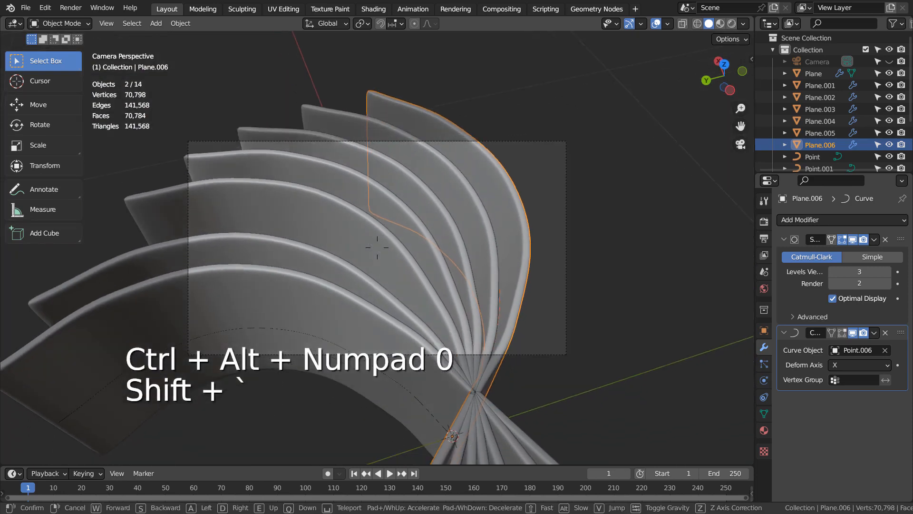
pyautogui.press('w')
pyautogui.press('s')
pyautogui.press('s')
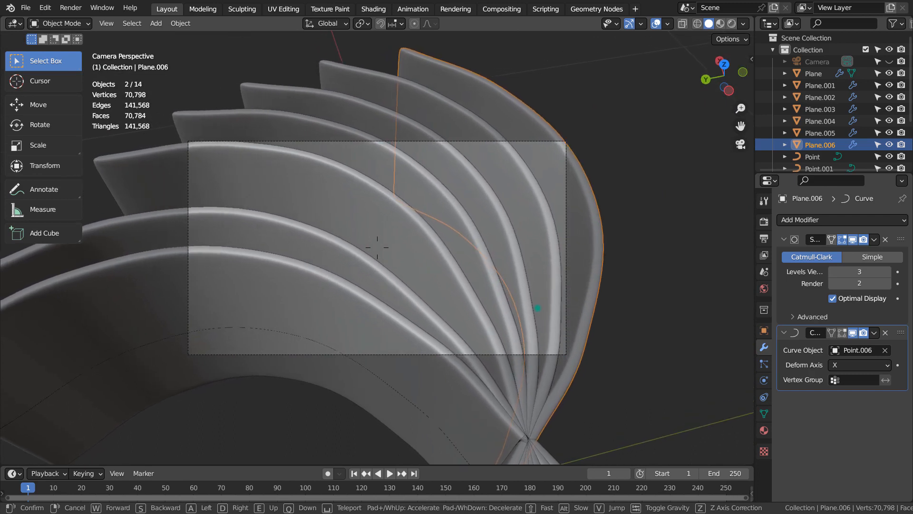
pyautogui.click(659, 288)
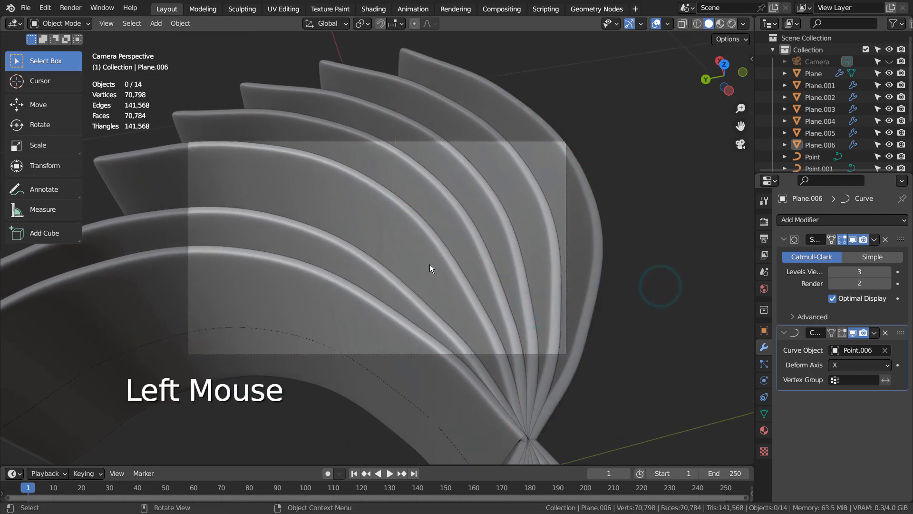
# Step: Give the original front strip a new material with a saturated blue base color and show it in material preview
pyautogui.click(384, 295)
pyautogui.click(375, 304)
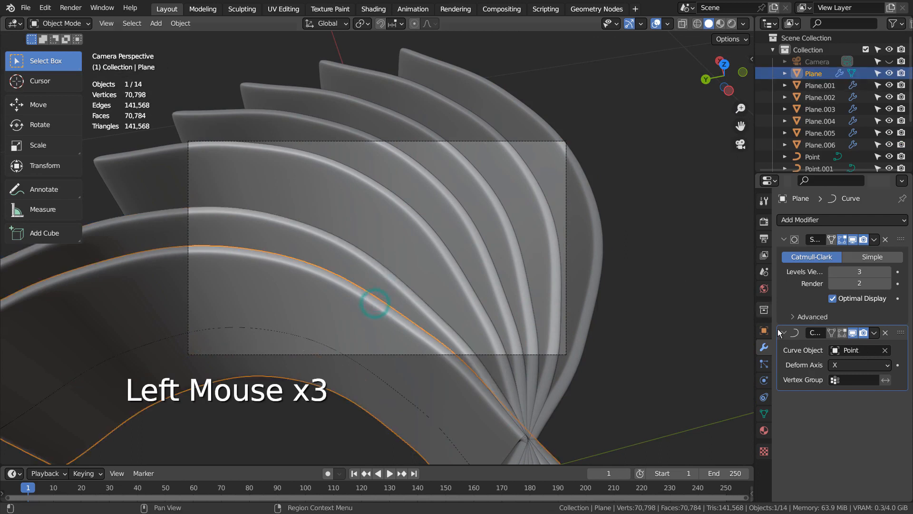
pyautogui.click(765, 432)
pyautogui.click(844, 272)
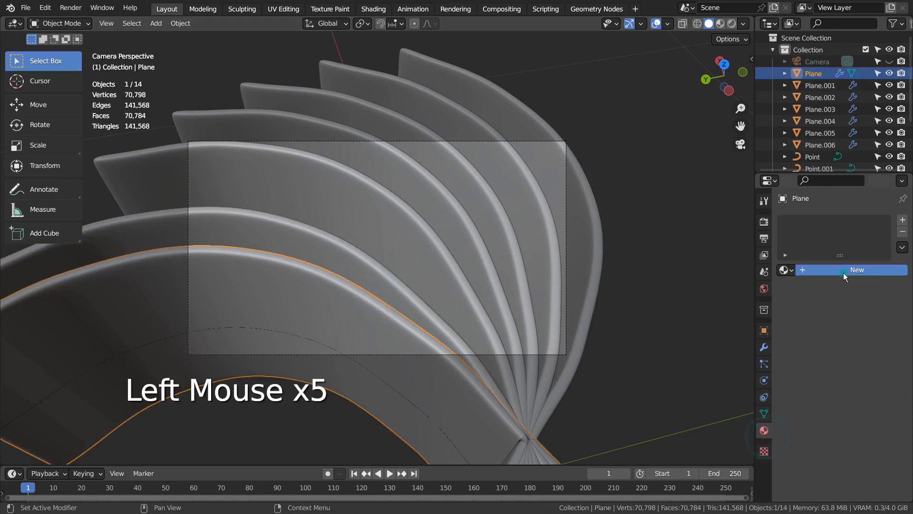
pyautogui.click(861, 374)
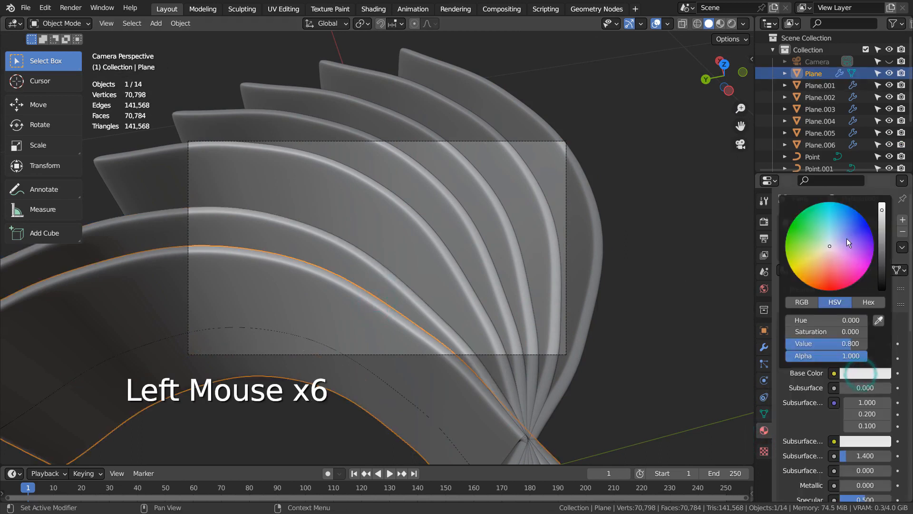
pyautogui.click(842, 214)
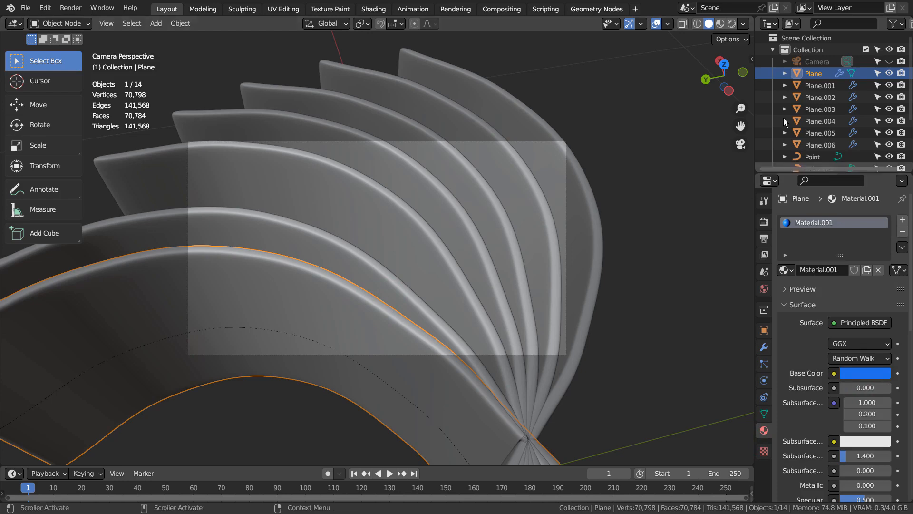
pyautogui.click(721, 23)
# Step: Select all the strips with the blue one active, copy its material to the selected strips and deselect everything
pyautogui.click(684, 159)
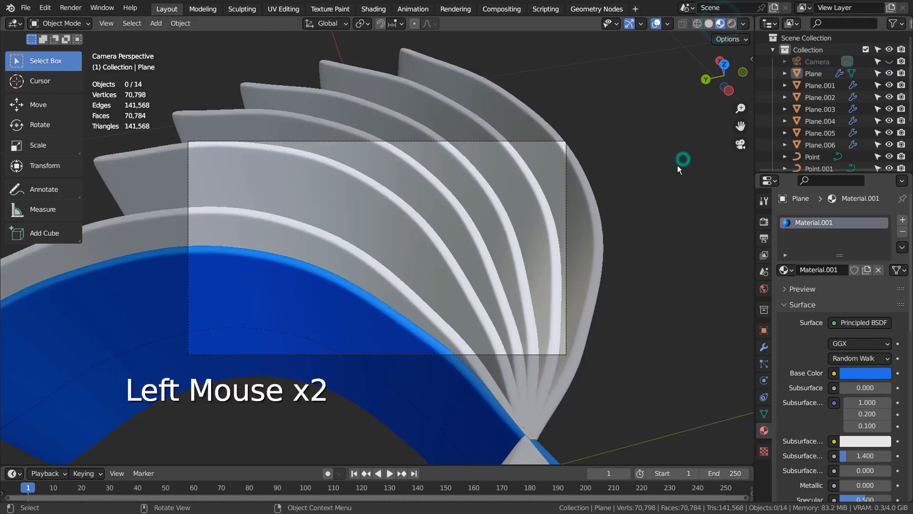
pyautogui.press('b')
pyautogui.moveTo(218, 90); pyautogui.dragTo(606, 233)
pyautogui.keyDown('shift'); pyautogui.click(380, 303); pyautogui.keyUp('shift')
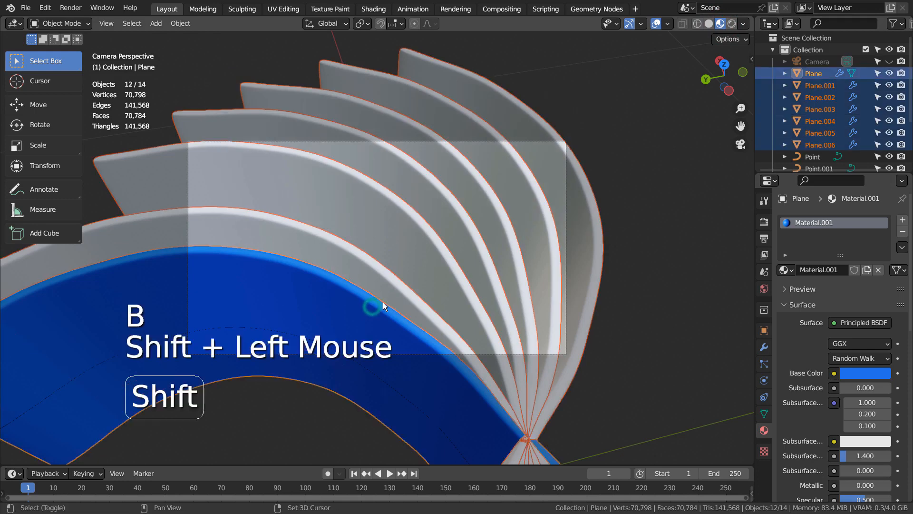
pyautogui.click(902, 248)
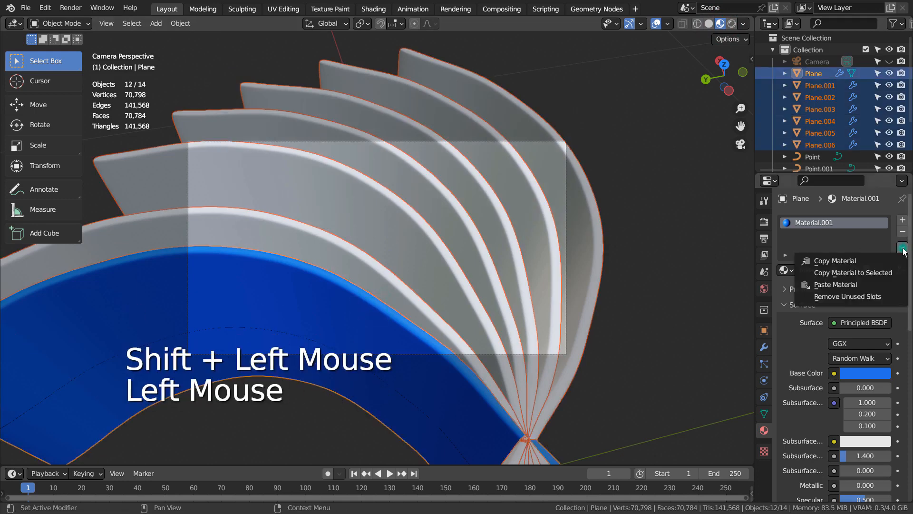
pyautogui.click(860, 273)
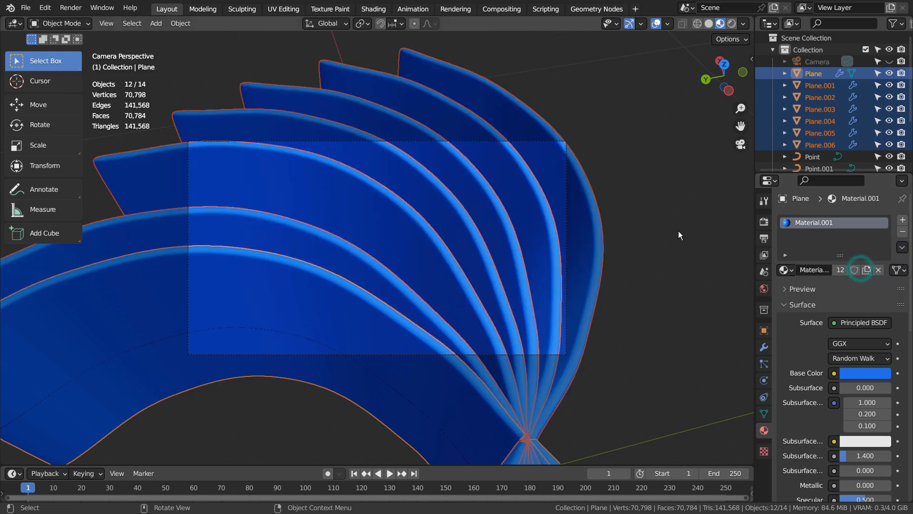
pyautogui.click(652, 222)
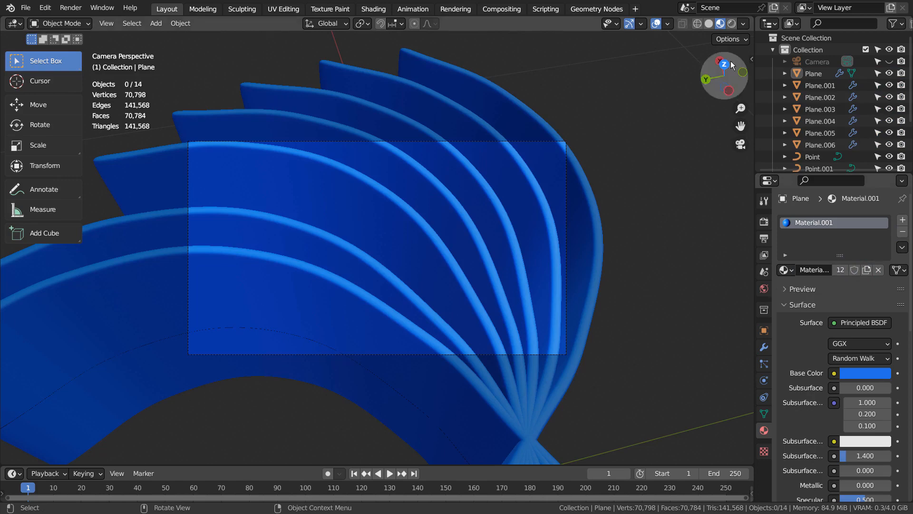
# Step: Show the rendered viewport and replace the world background's forest.exr image with a Sky Texture
pyautogui.click(732, 25)
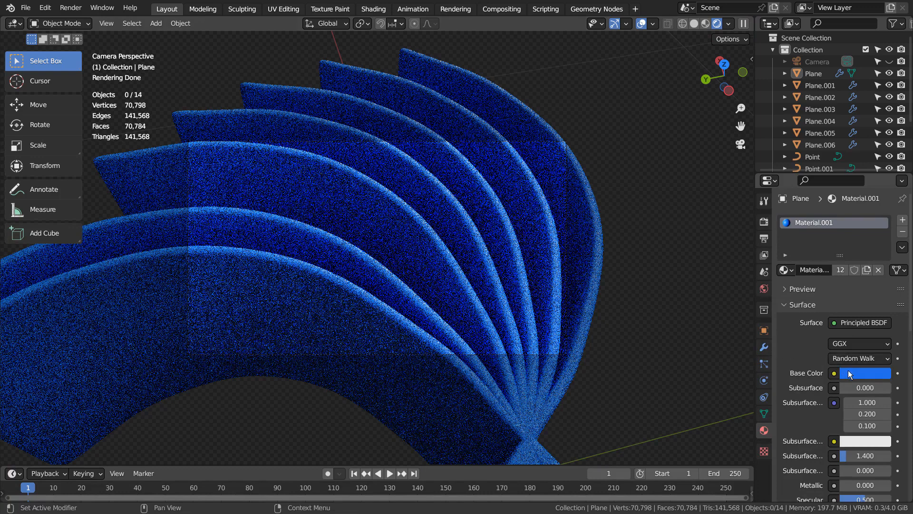
pyautogui.click(765, 288)
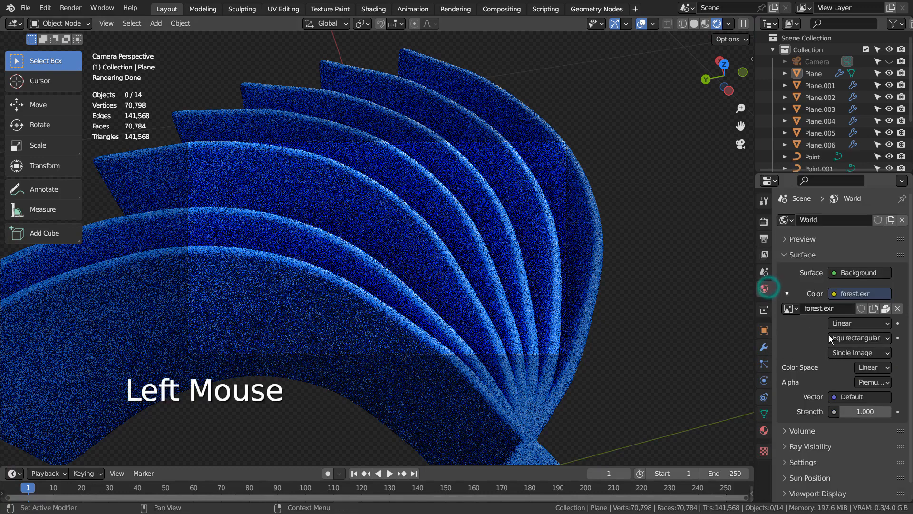
pyautogui.click(832, 298)
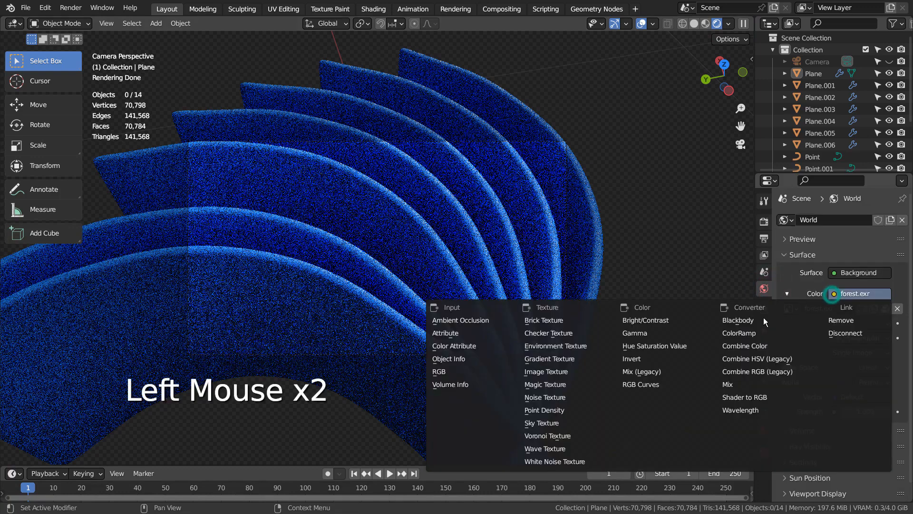
pyautogui.click(600, 419)
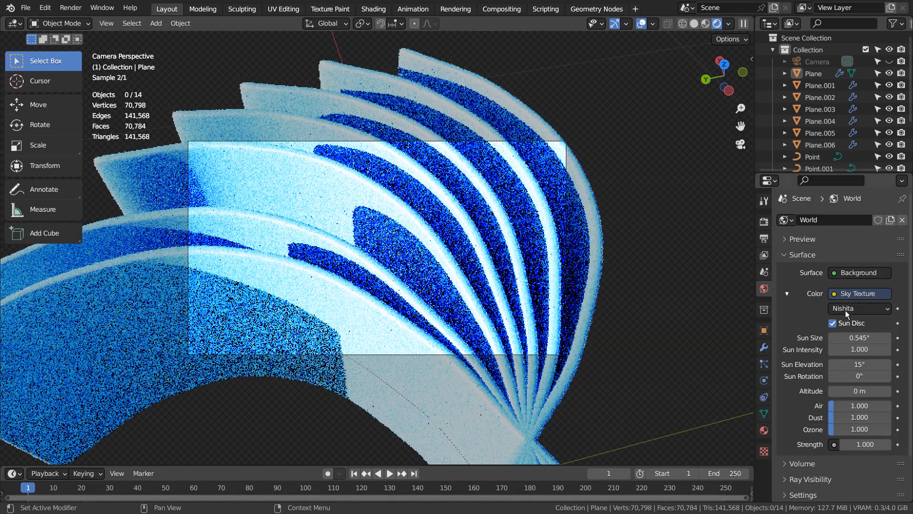
# Step: Set the sky texture's sun intensity to 0.2 and its sun elevation to 35°
pyautogui.click(850, 350)
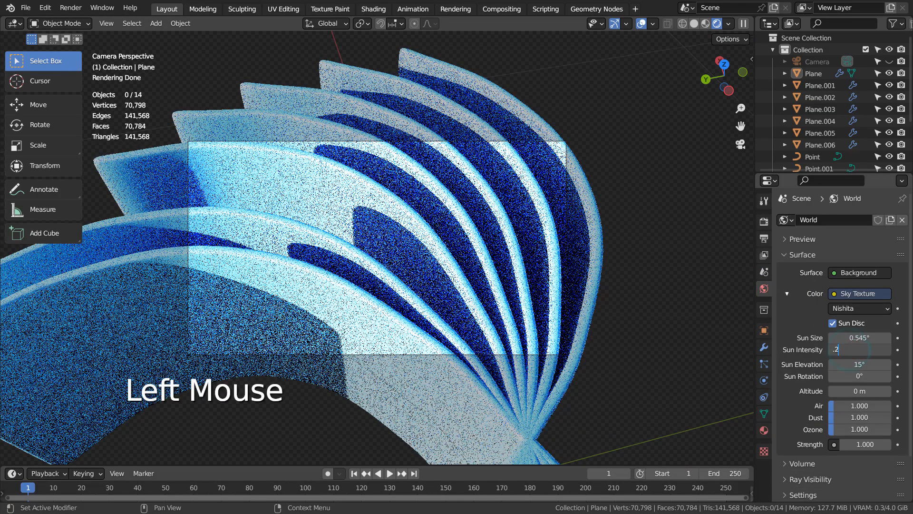
pyautogui.press('Return')
pyautogui.click(853, 367)
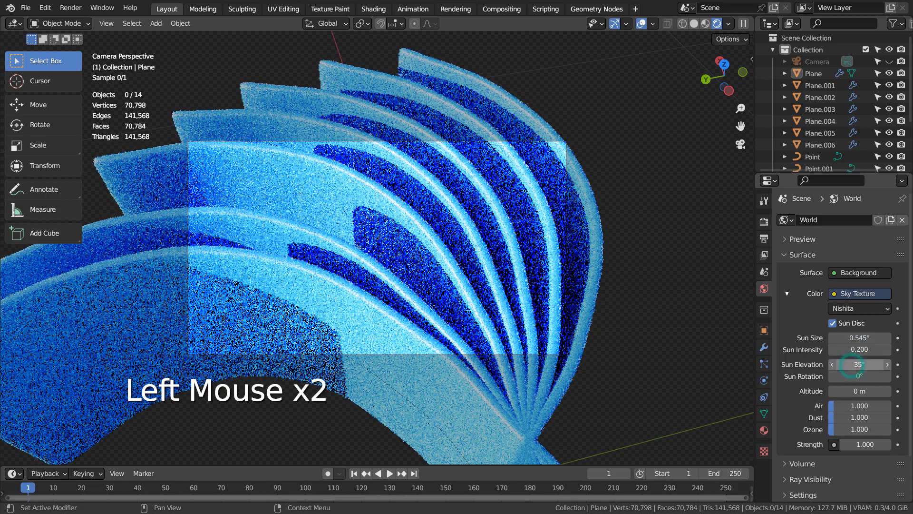
# Step: Confirm the sky texture's sun elevation of 35° and set the background strength to 0.2
pyautogui.write('35')
pyautogui.press('Return')
pyautogui.click(856, 444)
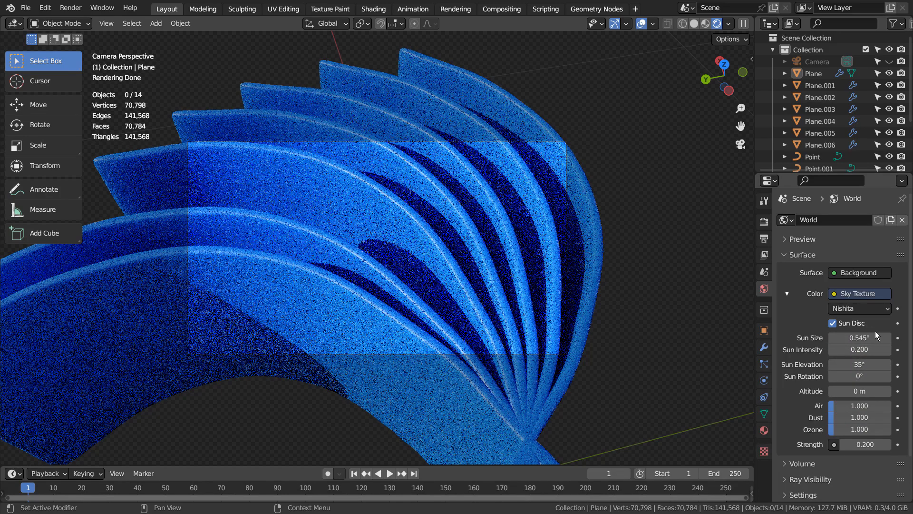
# Step: Try sun rotations of 90°, 180° and 270° for the sky texture and settle on 180°
pyautogui.click(864, 375)
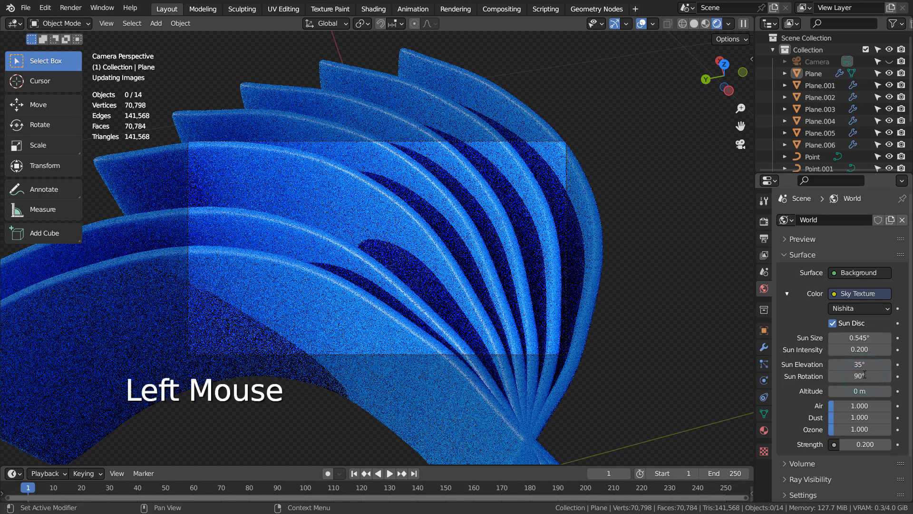
pyautogui.doubleClick(863, 375)
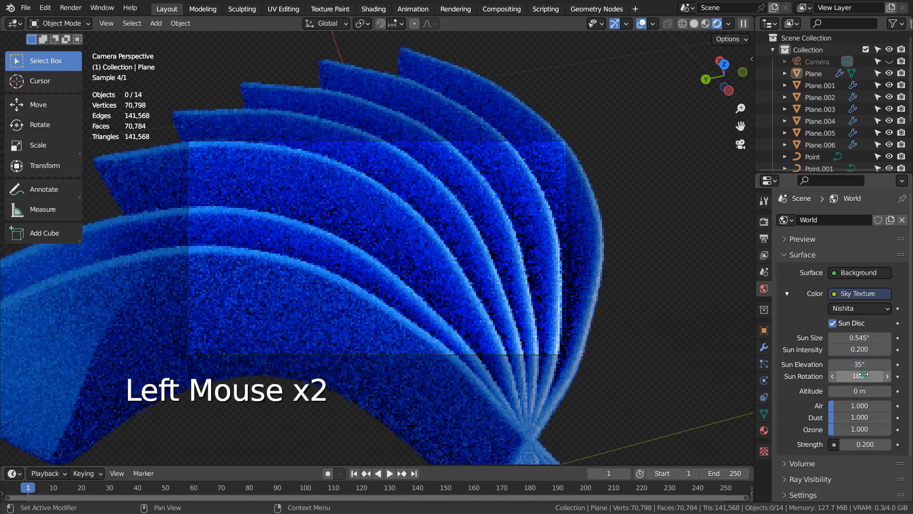
pyautogui.click(863, 376)
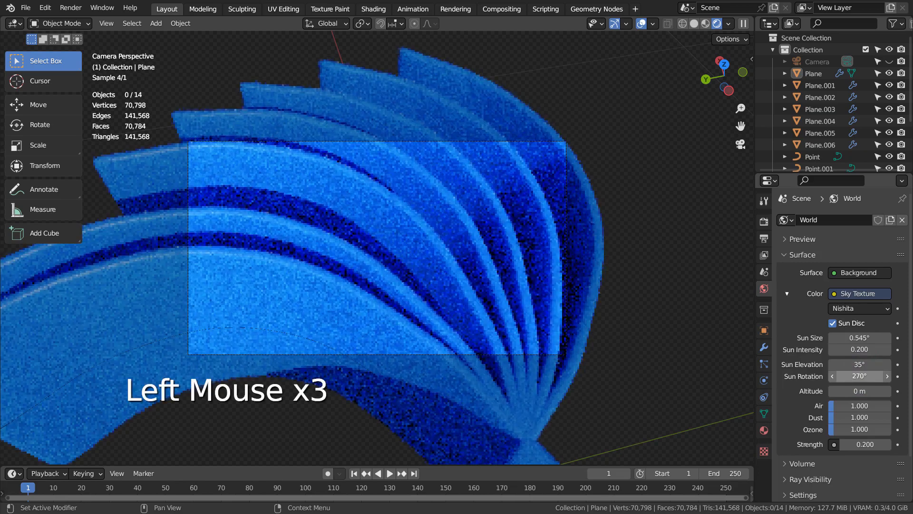
pyautogui.click(863, 375)
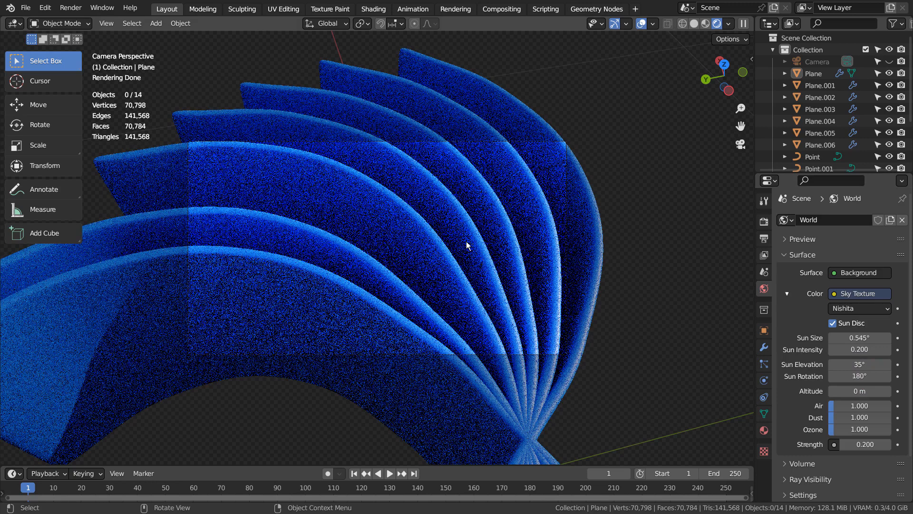
# Step: View the scene from the top and select the Point.002 curve that bends the middle strip
pyautogui.press('KP_7')
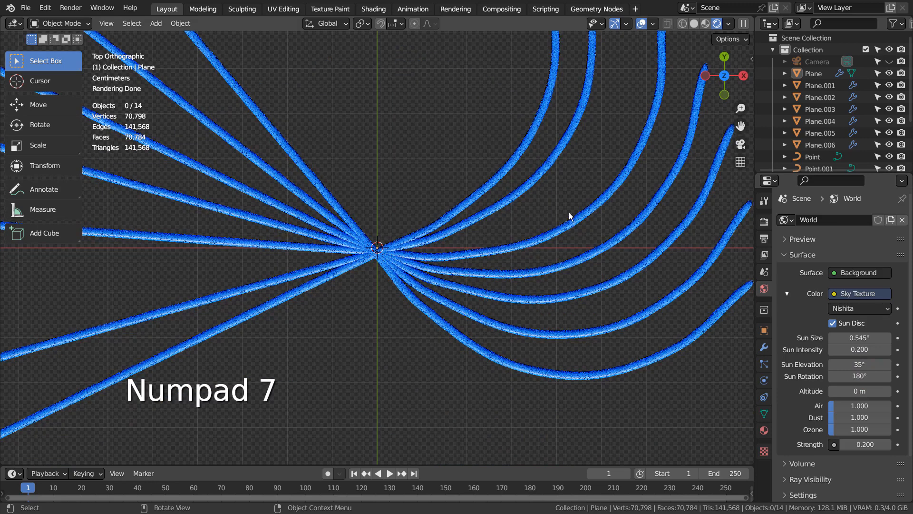
pyautogui.click(595, 207)
pyautogui.scroll(-2, 823, 125)
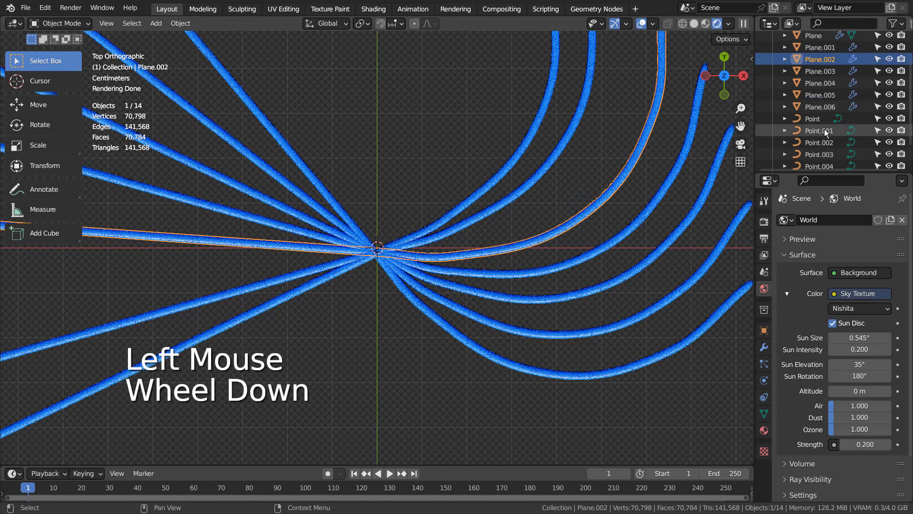
pyautogui.keyDown('shift'); pyautogui.click(830, 142); pyautogui.keyUp('shift')
pyautogui.click(826, 142)
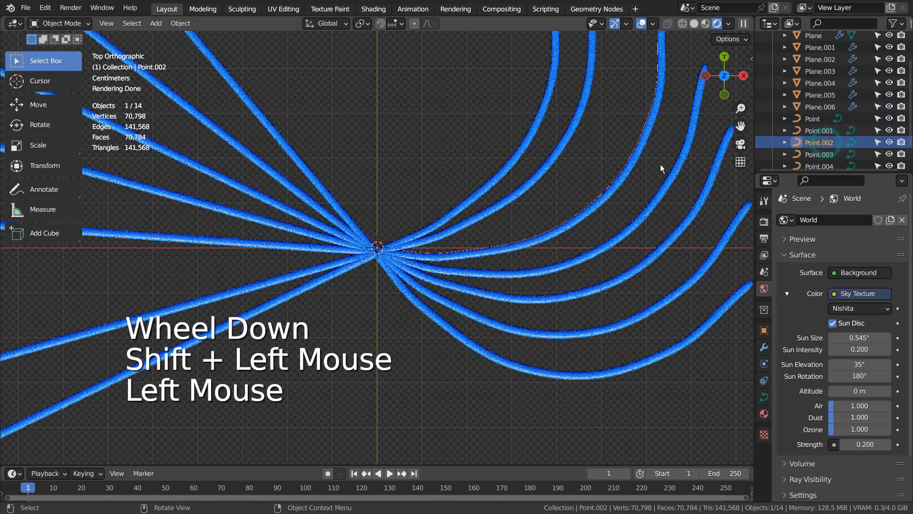
pyautogui.press('r')
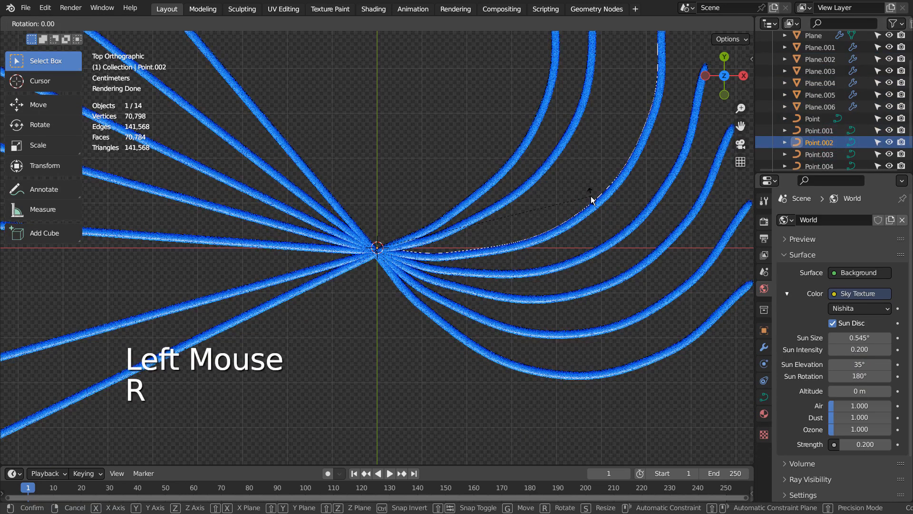
pyautogui.click(593, 194)
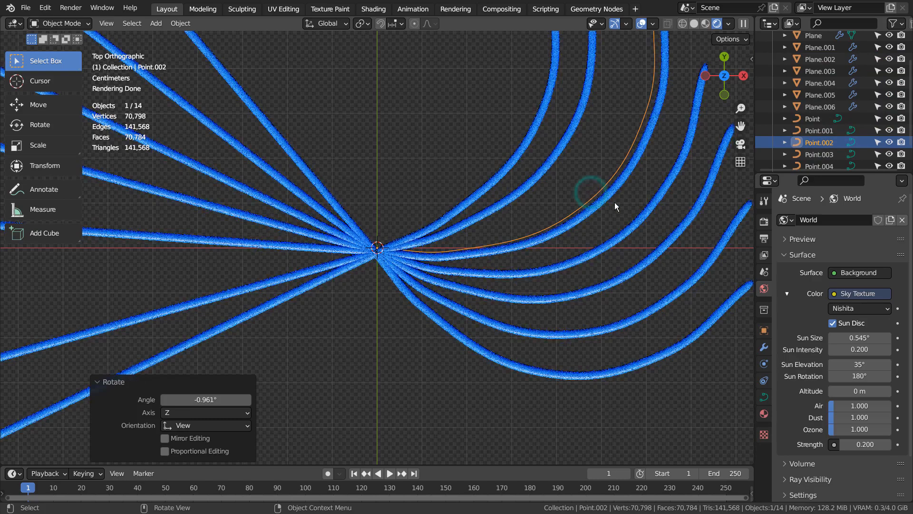
pyautogui.hotkey('ctrl', 'z')
# Step: In edit mode, rotate the outer points of the Point.002 curve about -11.7° and shift them about -0.03 m in X and 0.014 m in Y
pyautogui.scroll(-2, 624, 201)
pyautogui.keyDown('shift'); pyautogui.moveTo(625, 202); pyautogui.dragTo(581, 222, button='middle'); pyautogui.keyUp('shift')
pyautogui.press('Tab')
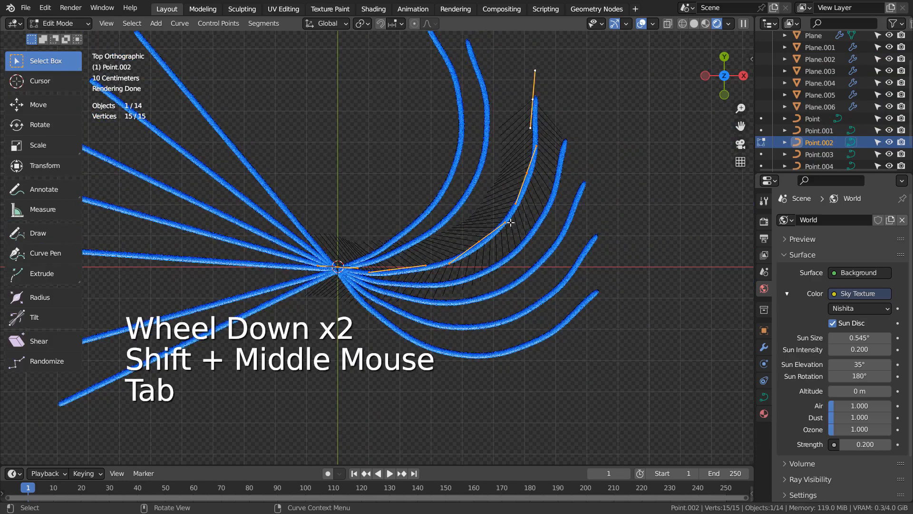
pyautogui.click(511, 223)
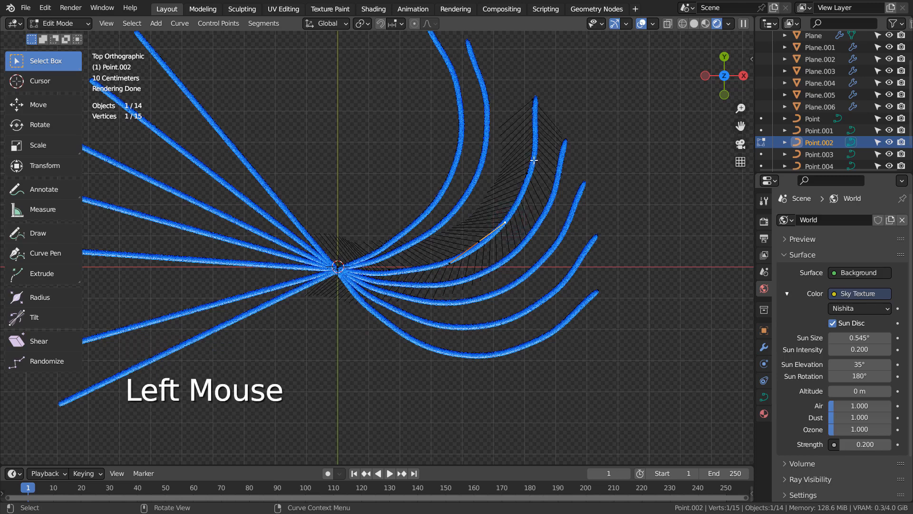
pyautogui.keyDown('shift'); pyautogui.click(527, 174); pyautogui.keyUp('shift')
pyautogui.keyDown('shift'); pyautogui.click(537, 132); pyautogui.keyUp('shift')
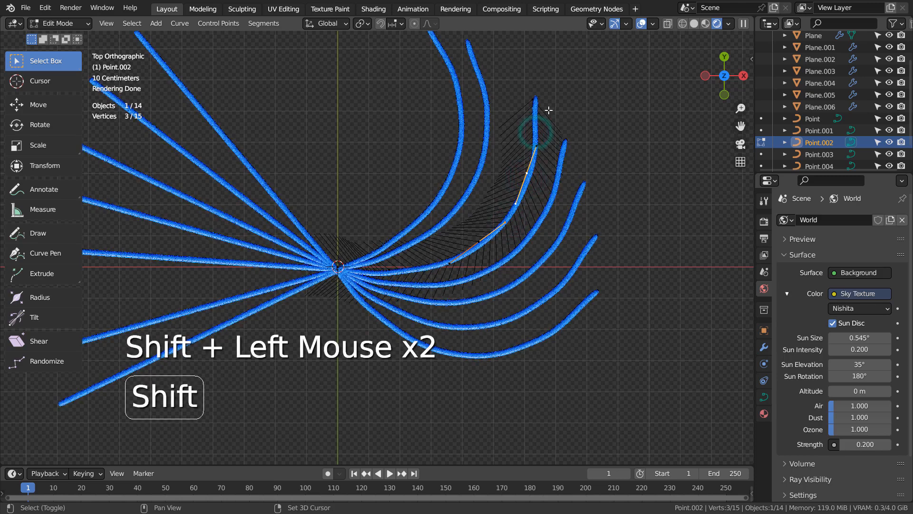
pyautogui.keyDown('shift'); pyautogui.click(534, 104); pyautogui.keyUp('shift')
pyautogui.press('r')
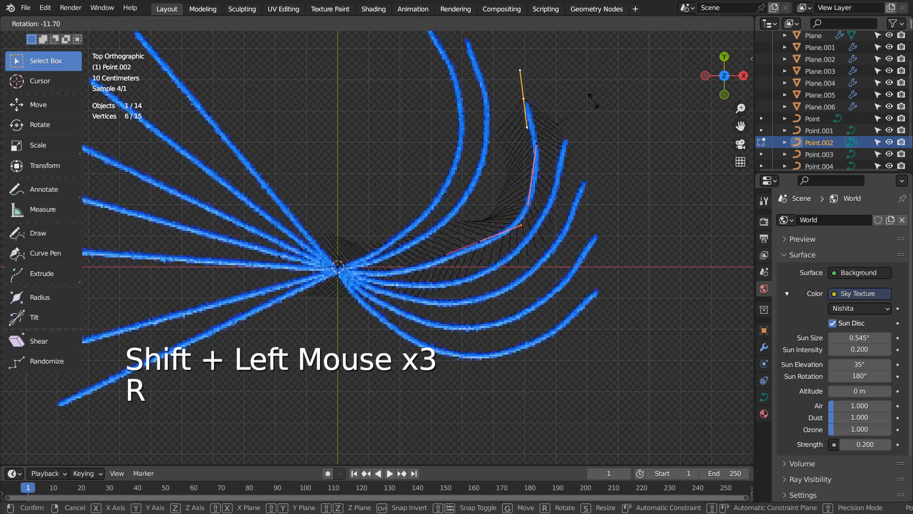
pyautogui.click(595, 103)
pyautogui.press('g')
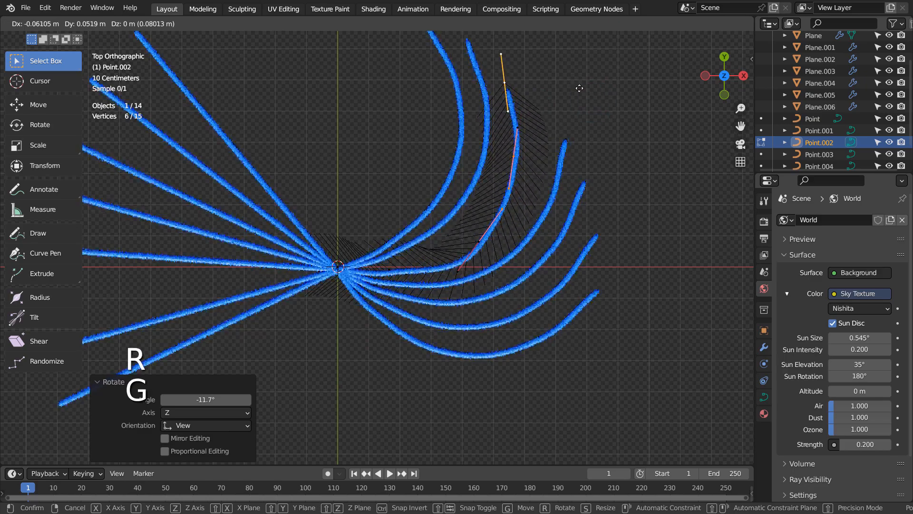
pyautogui.click(583, 95)
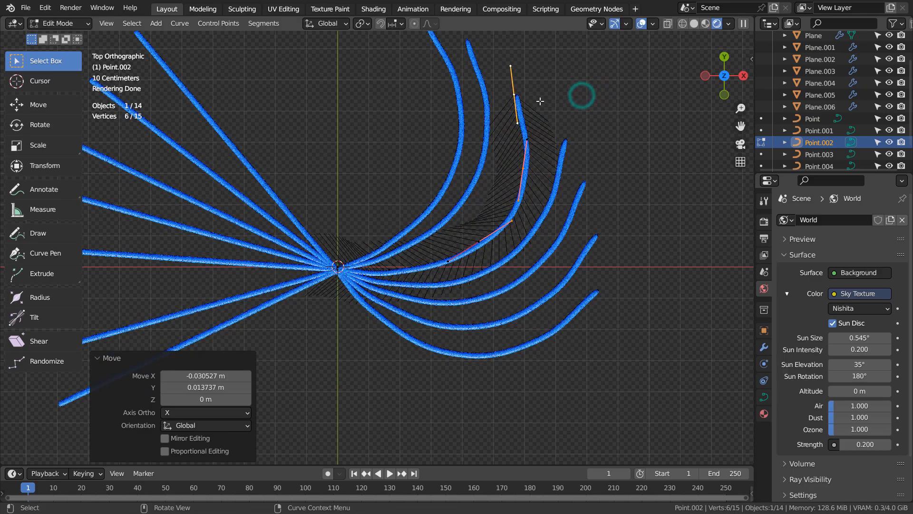
# Step: Rotate the tip point of the Point.002 curve about -21.1°, move it about -0.04 m in X, and finish editing the curve
pyautogui.click(516, 97)
pyautogui.press('r')
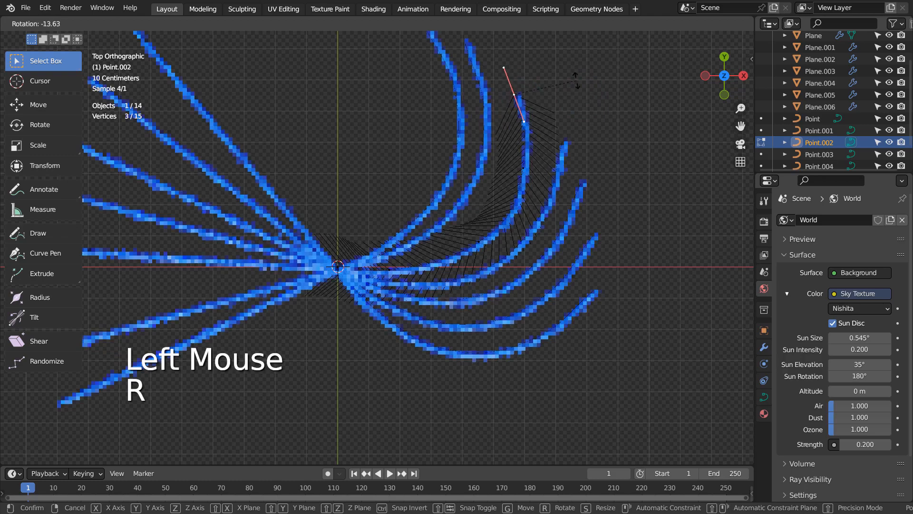
pyautogui.click(565, 74)
pyautogui.press('g')
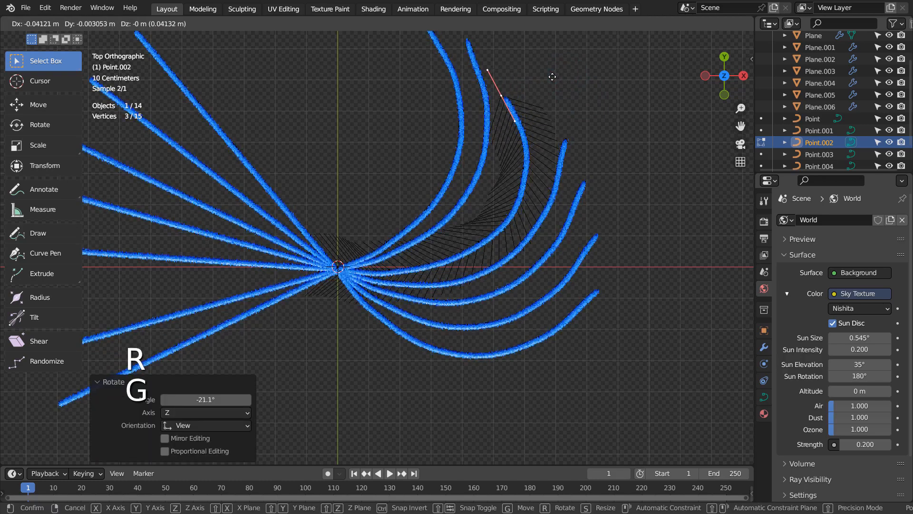
pyautogui.click(552, 75)
pyautogui.click(506, 219)
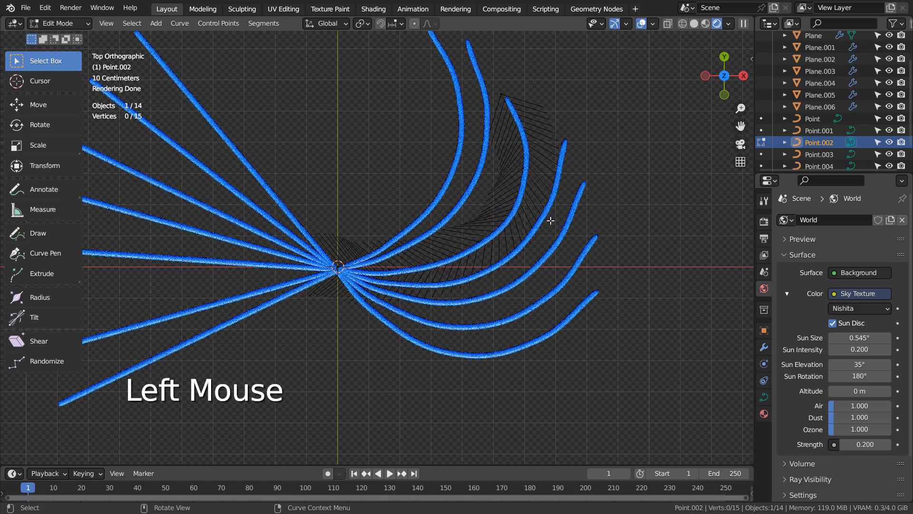
pyautogui.click(834, 67)
pyautogui.press('Tab')
pyautogui.click(619, 160)
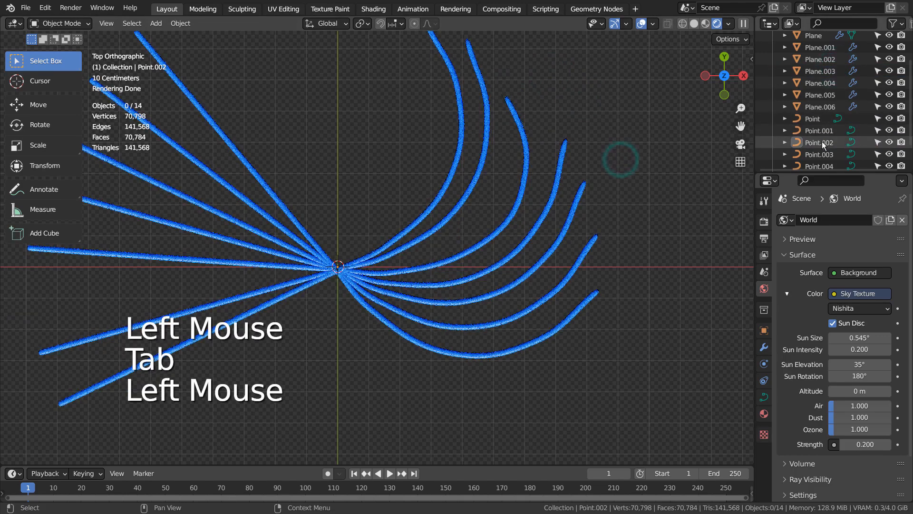
# Step: Edit the Point.003 curve, rotating its middle control point about 32.9° and moving it about -0.08 m in X and -0.02 m in Y
pyautogui.click(817, 154)
pyautogui.press('Tab')
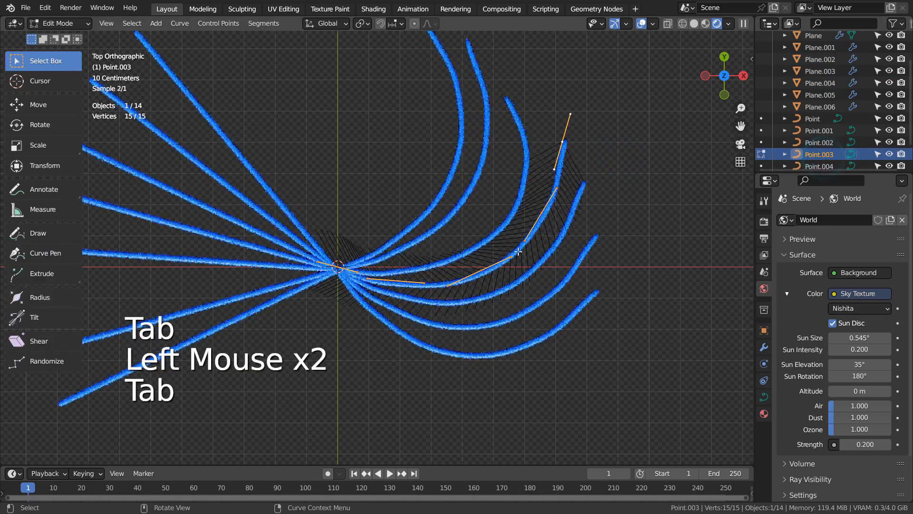
pyautogui.click(486, 271)
pyautogui.press('r')
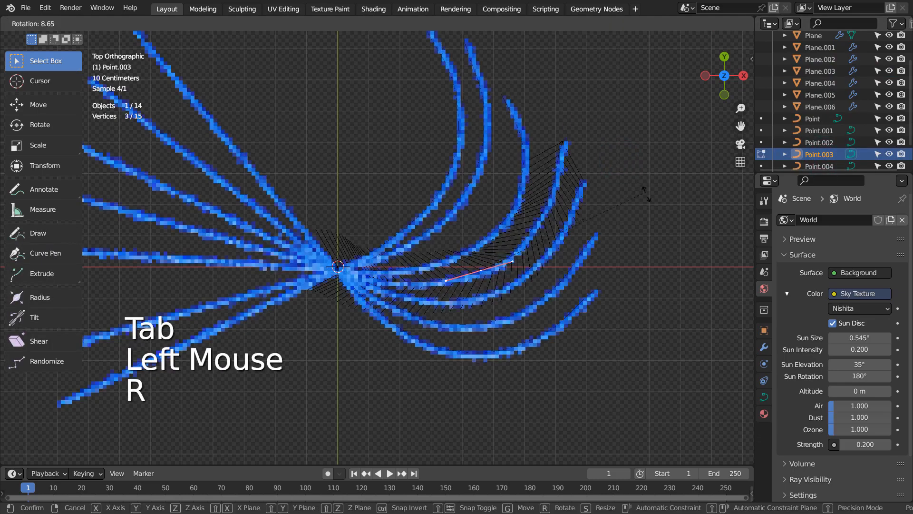
pyautogui.click(632, 276)
pyautogui.press('g')
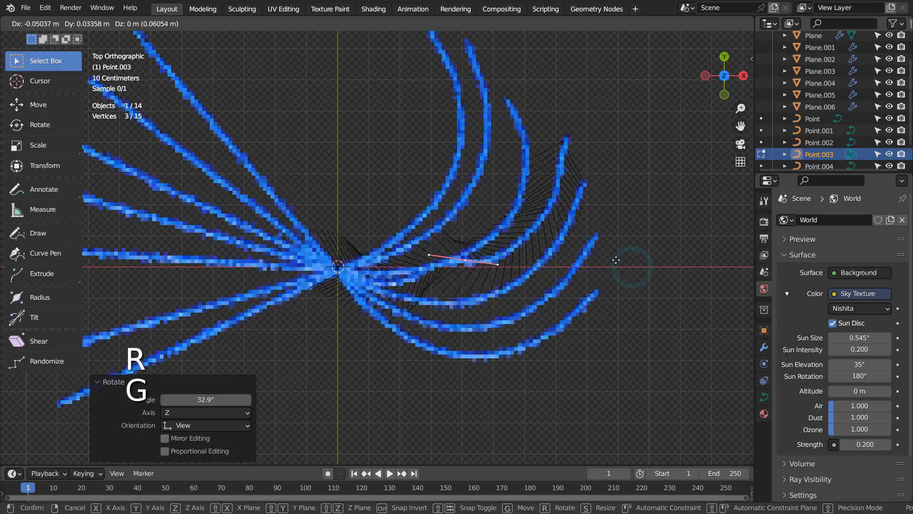
pyautogui.click(605, 271)
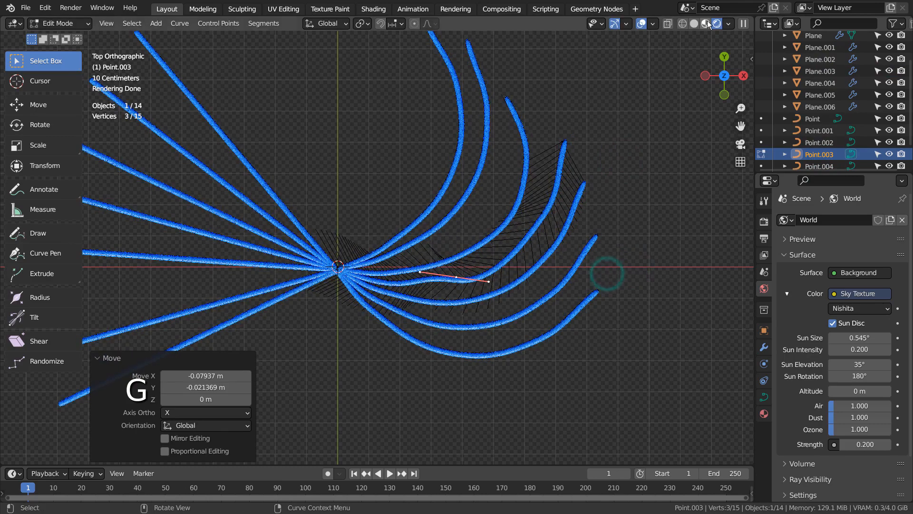
# Step: Switch to material preview and shift the Point.003 curve's middle control point about 0.07 m further toward the strips' junction
pyautogui.click(709, 24)
pyautogui.click(517, 254)
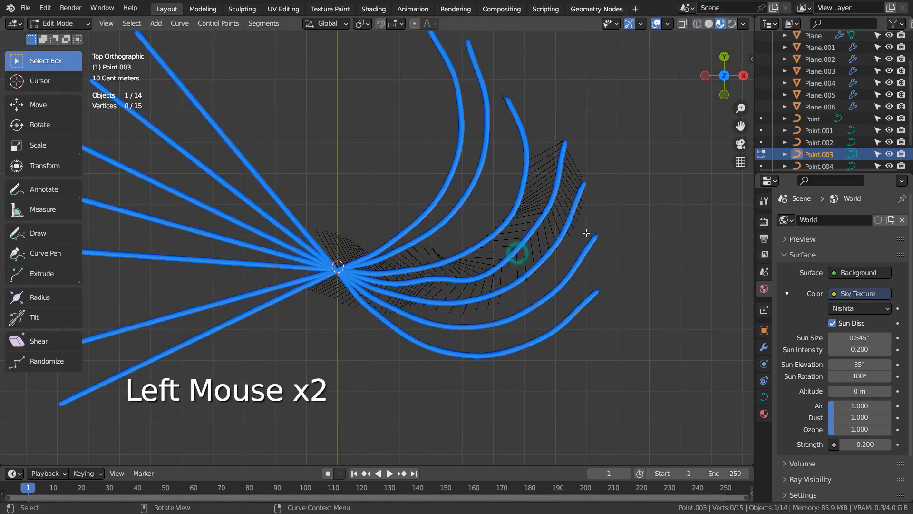
pyautogui.press('g')
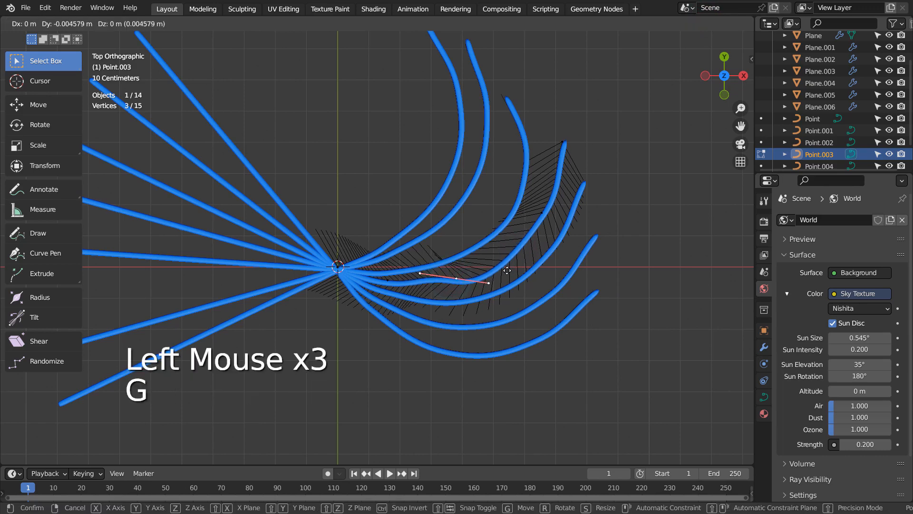
pyautogui.click(506, 267)
pyautogui.press('g')
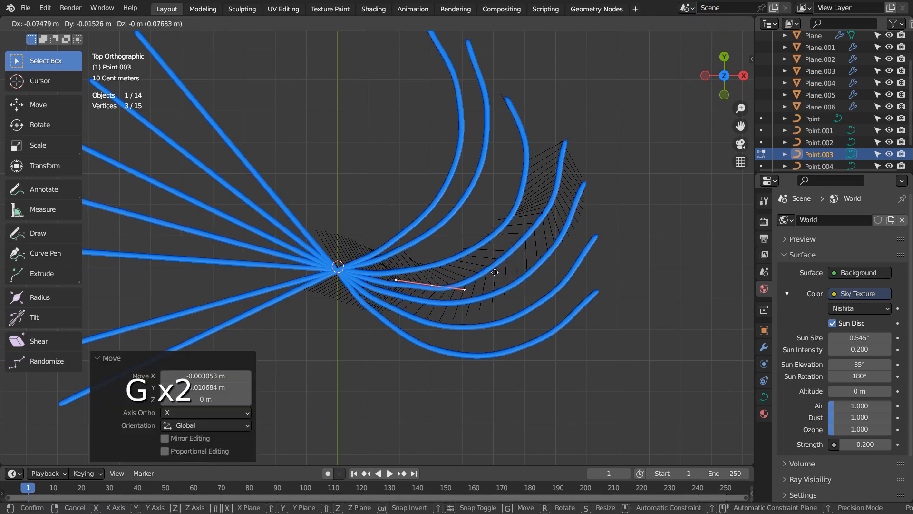
pyautogui.click(495, 267)
# Step: Move the Point.003 curve's outer bend point about -0.02 m in X and -0.09 m in Y, and rotate the middle point about -10°
pyautogui.click(515, 252)
pyautogui.click(533, 224)
pyautogui.press('g')
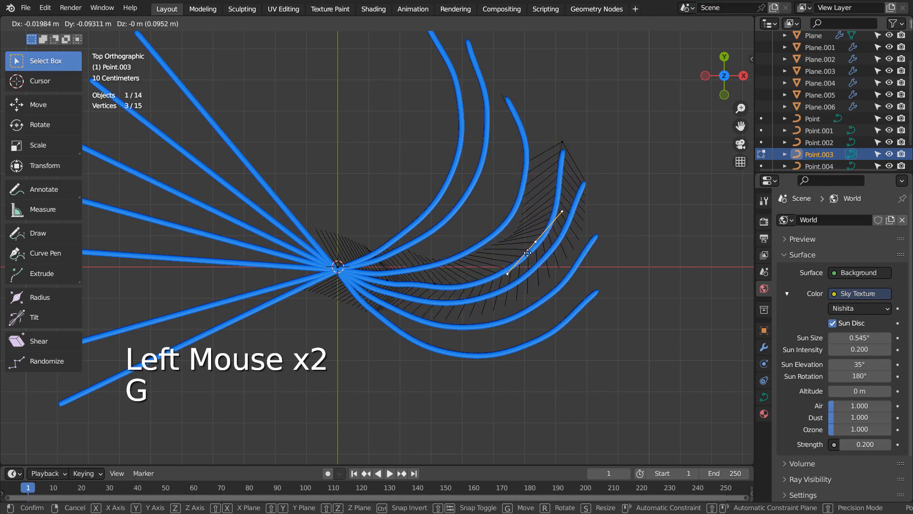
pyautogui.click(526, 249)
pyautogui.click(433, 284)
pyautogui.press('r')
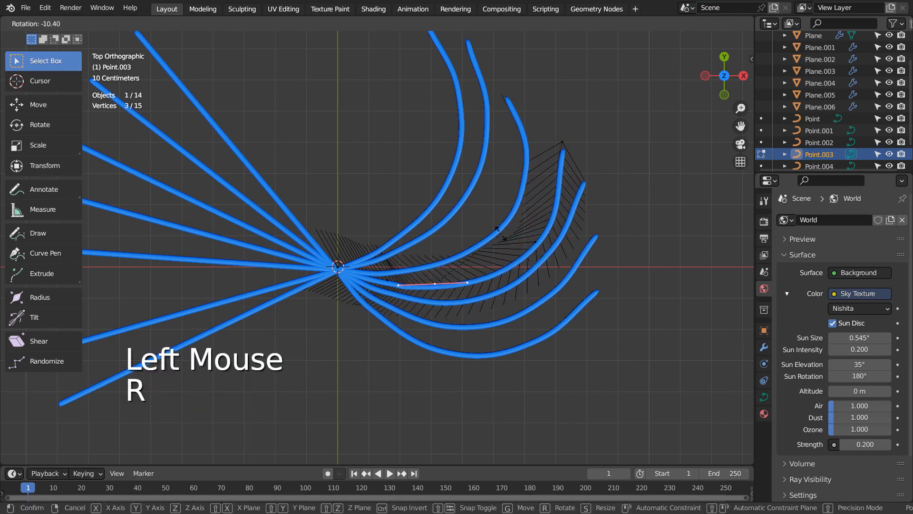
pyautogui.click(505, 235)
# Step: Rotate the Point.003 curve's tip point about -53.3°, shift it toward the neighbouring strip's tip, and leave edit mode
pyautogui.click(561, 149)
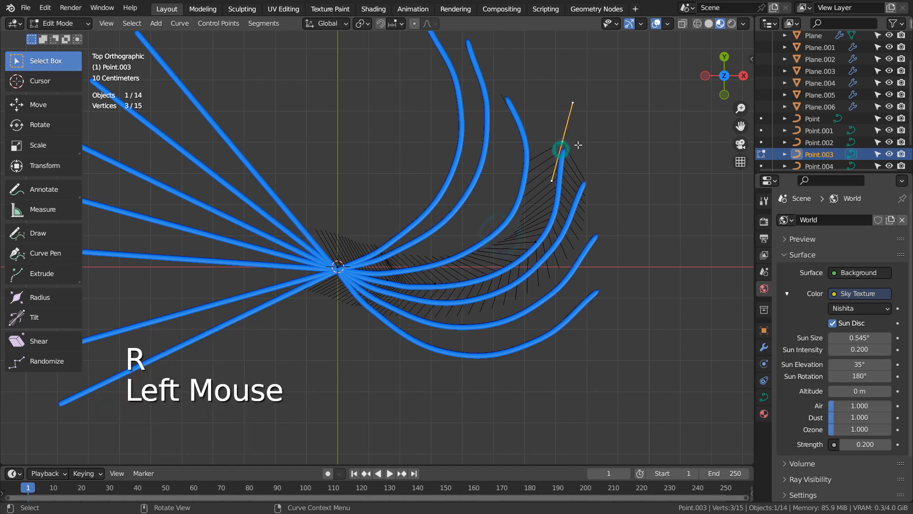
pyautogui.press('r')
pyautogui.press('g')
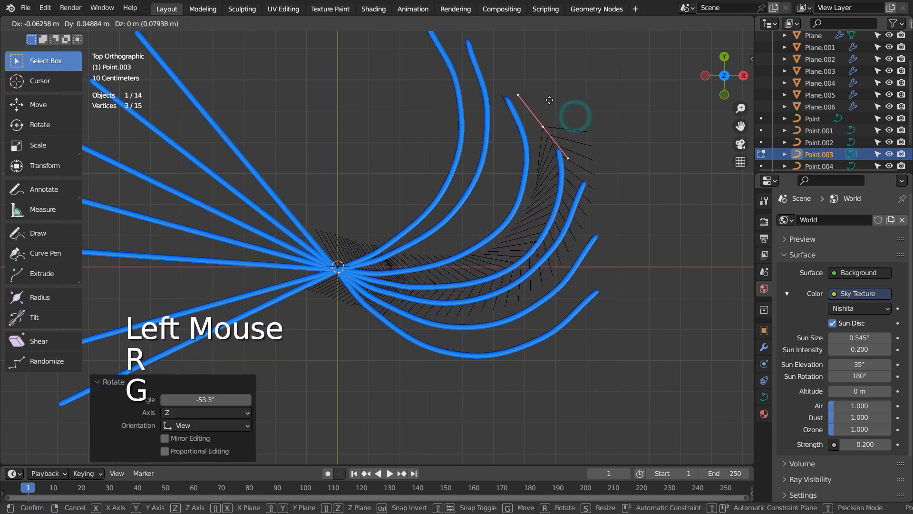
pyautogui.click(548, 96)
pyautogui.click(575, 202)
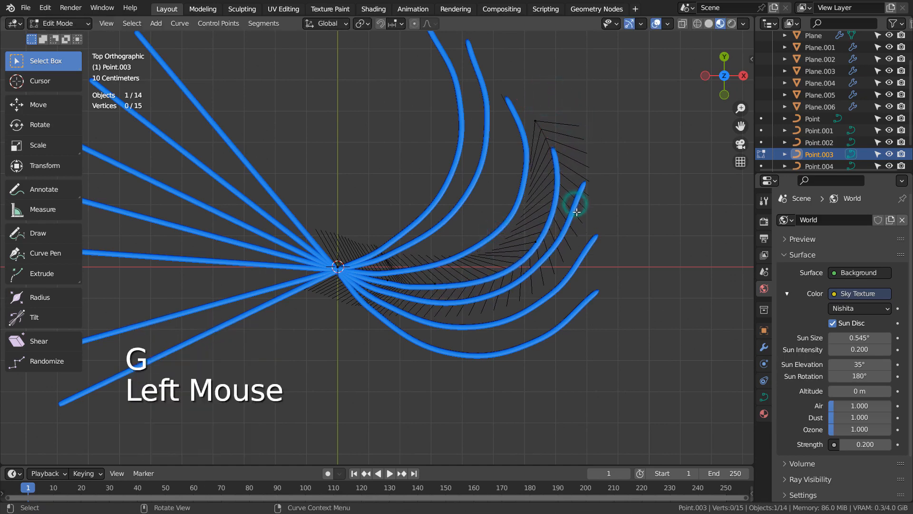
pyautogui.press('Tab')
# Step: Edit the Point.004 curve, moving its middle, outer bend and tip points together about 0.061 m in X and -0.006 m in Y
pyautogui.click(838, 166)
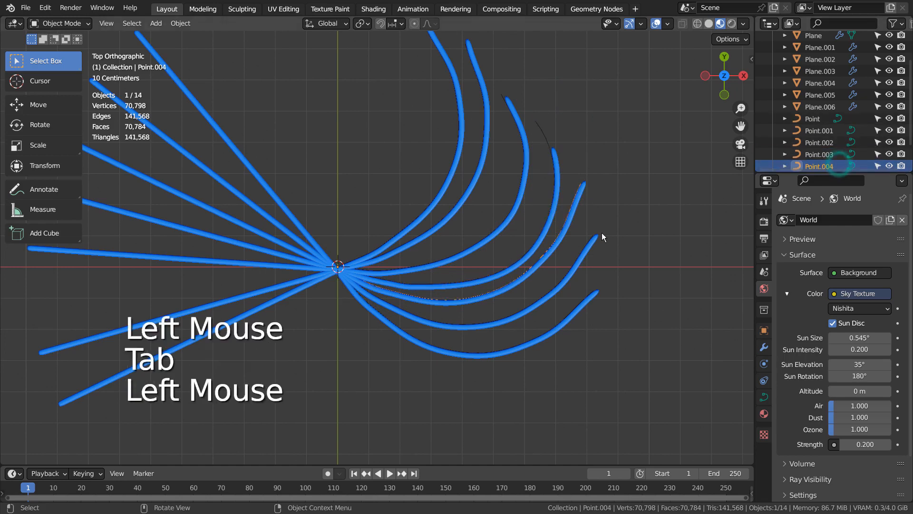
pyautogui.press('Tab')
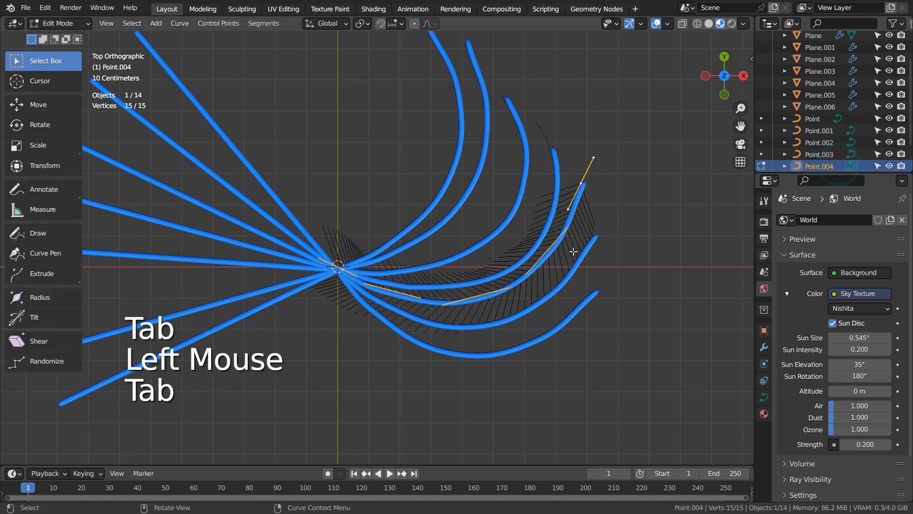
pyautogui.click(583, 196)
pyautogui.keyDown('shift'); pyautogui.click(582, 197); pyautogui.keyUp('shift')
pyautogui.keyDown('shift'); pyautogui.click(469, 301); pyautogui.keyUp('shift')
pyautogui.press('g')
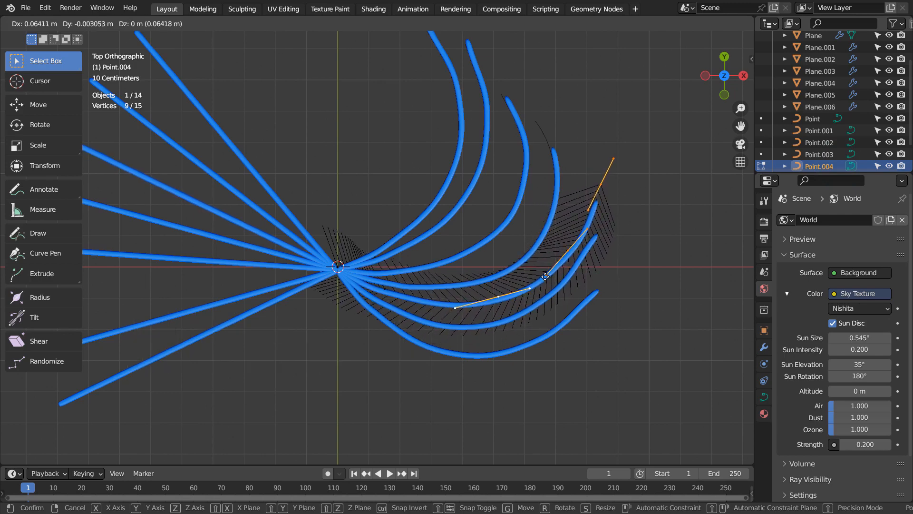
pyautogui.click(545, 277)
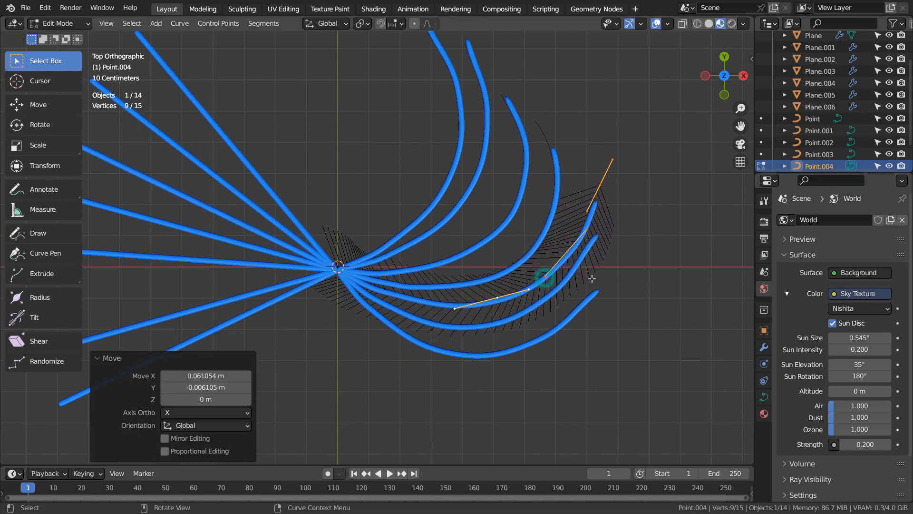
pyautogui.press('Tab')
pyautogui.scroll(-2, 815, 152)
pyautogui.click(814, 150)
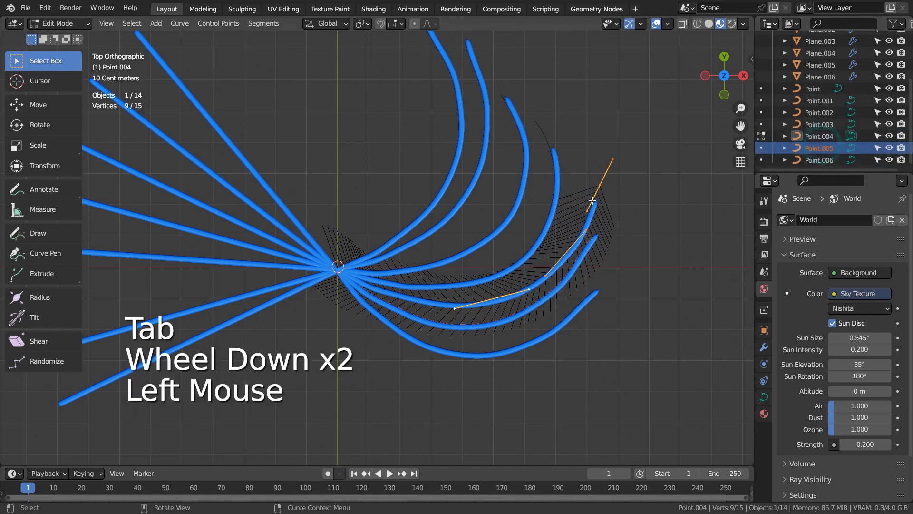
pyautogui.press('Tab')
# Step: Edit the Point.005 curve, moving its middle, outer bend and tip points together about -0.003 m in X and -0.043 m in Y
pyautogui.click(796, 148)
pyautogui.press('Tab')
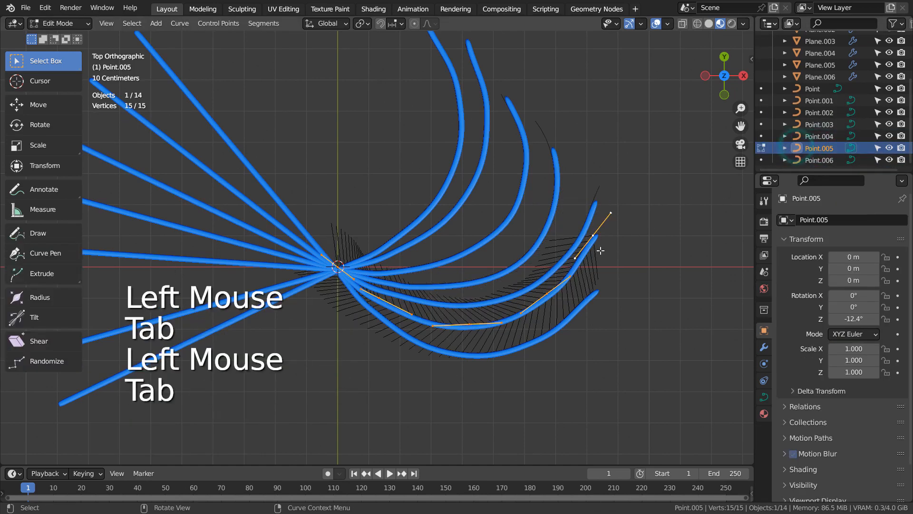
pyautogui.click(593, 247)
pyautogui.keyDown('shift'); pyautogui.click(547, 295); pyautogui.keyUp('shift')
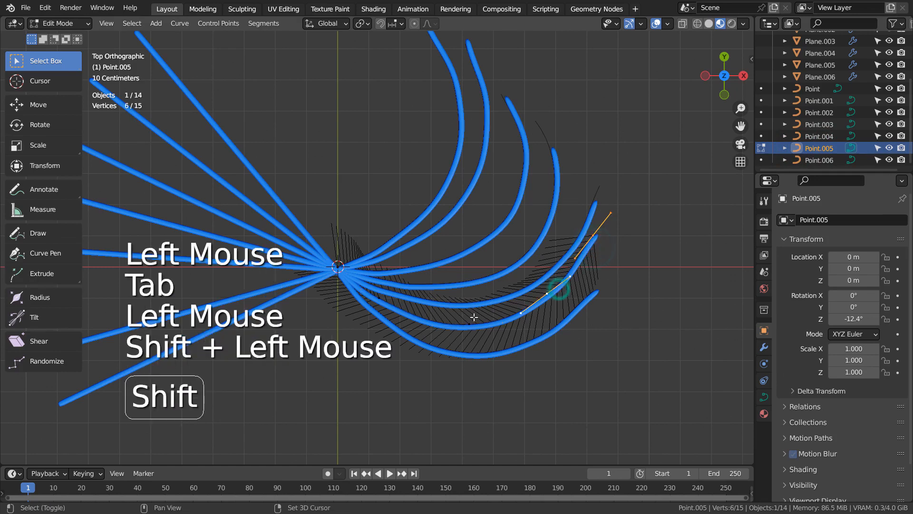
pyautogui.keyDown('shift'); pyautogui.click(470, 324); pyautogui.keyUp('shift')
pyautogui.press('g')
pyautogui.click(566, 323)
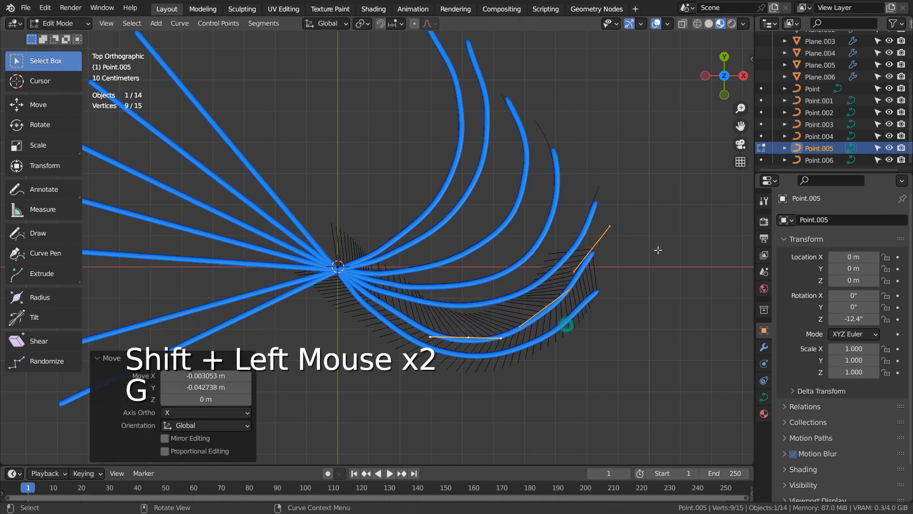
# Step: Rotate the three selected Point.005 points by about 9.22°, nudge them slightly in negative X and Y, and leave edit mode
pyautogui.press('r')
pyautogui.click(675, 267)
pyautogui.press('g')
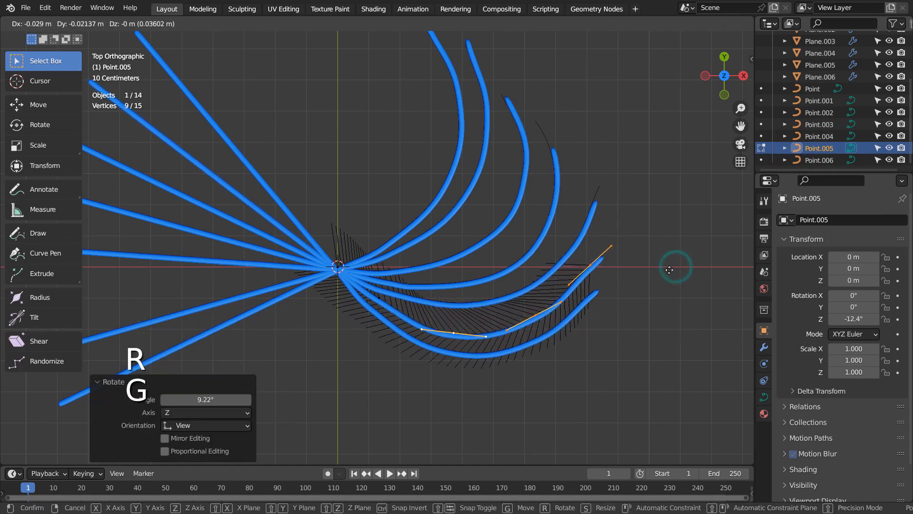
pyautogui.click(670, 269)
pyautogui.press('Tab')
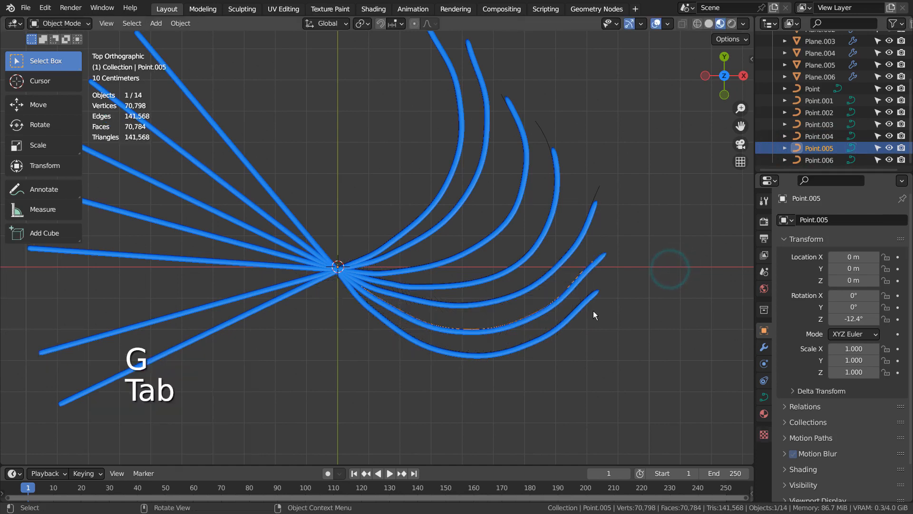
pyautogui.click(827, 168)
pyautogui.click(818, 160)
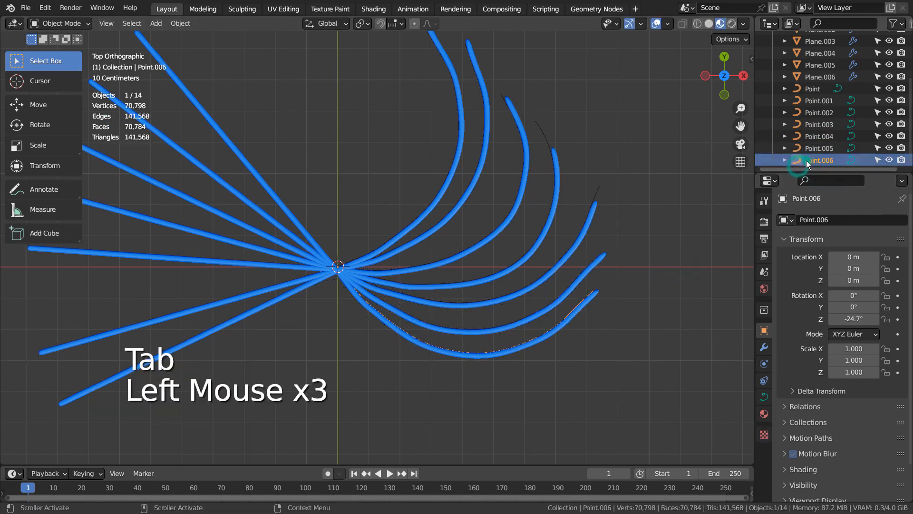
pyautogui.click(589, 304)
pyautogui.press('Tab')
pyautogui.press('Tab')
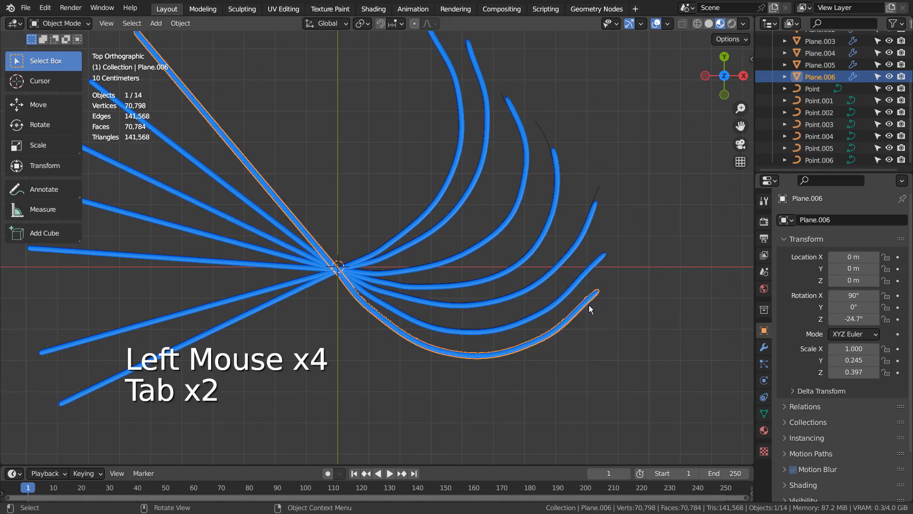
# Step: Edit the Point.006 curve, moving its middle, outer bend and tip points together about 0.03 m in both X and Y
pyautogui.click(823, 160)
pyautogui.press('Tab')
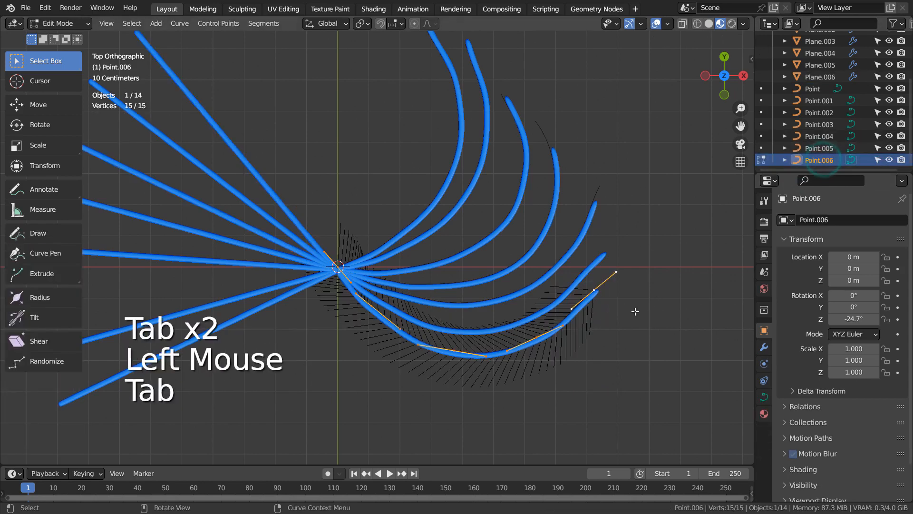
pyautogui.click(592, 301)
pyautogui.keyDown('shift'); pyautogui.click(549, 337); pyautogui.keyUp('shift')
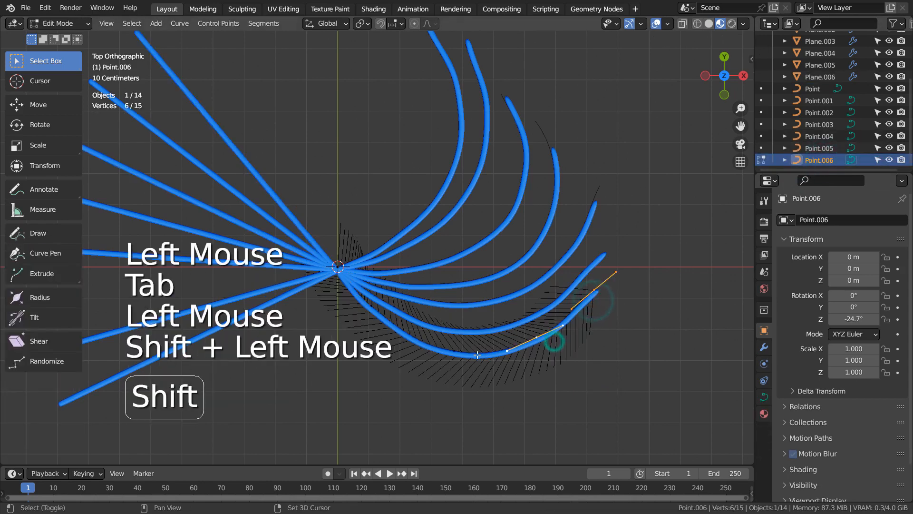
pyautogui.keyDown('shift'); pyautogui.click(464, 355); pyautogui.keyUp('shift')
pyautogui.press('g')
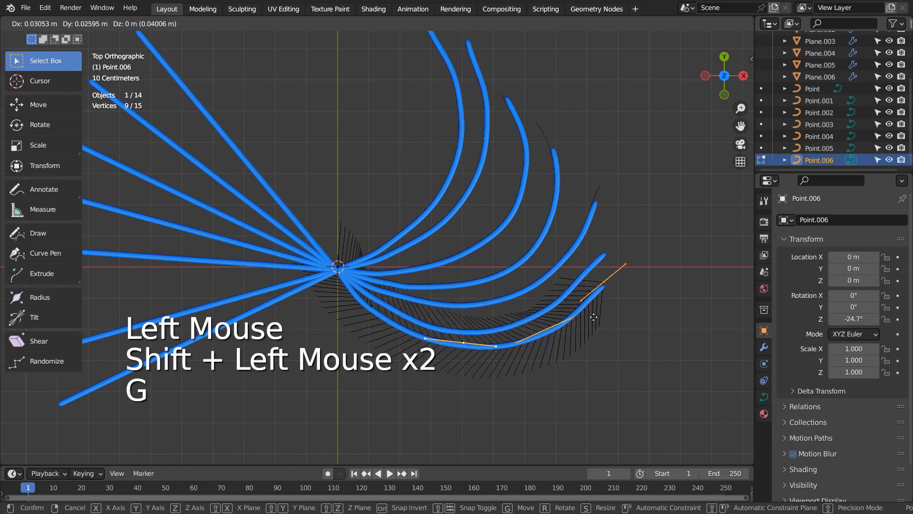
pyautogui.click(593, 316)
# Step: Rotate the three selected Point.006 points by about -4.07° and leave edit mode
pyautogui.press('r')
pyautogui.click(653, 288)
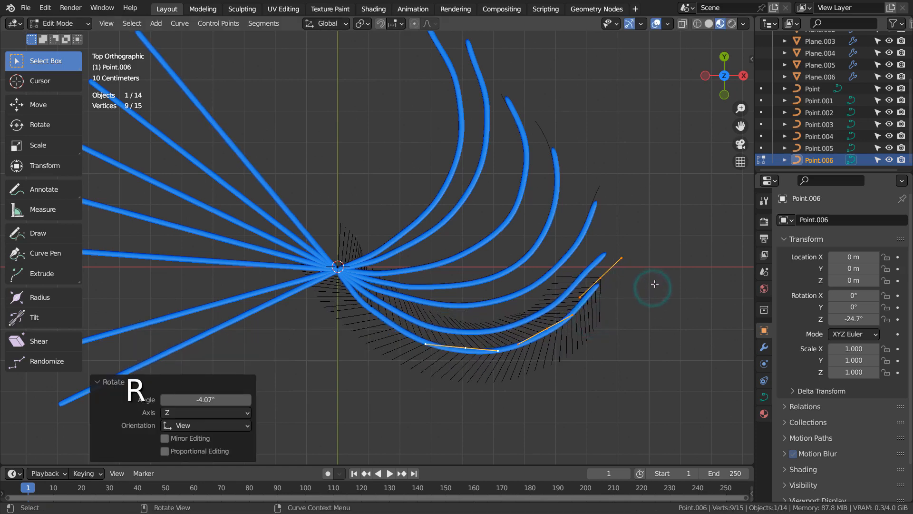
pyautogui.press('Tab')
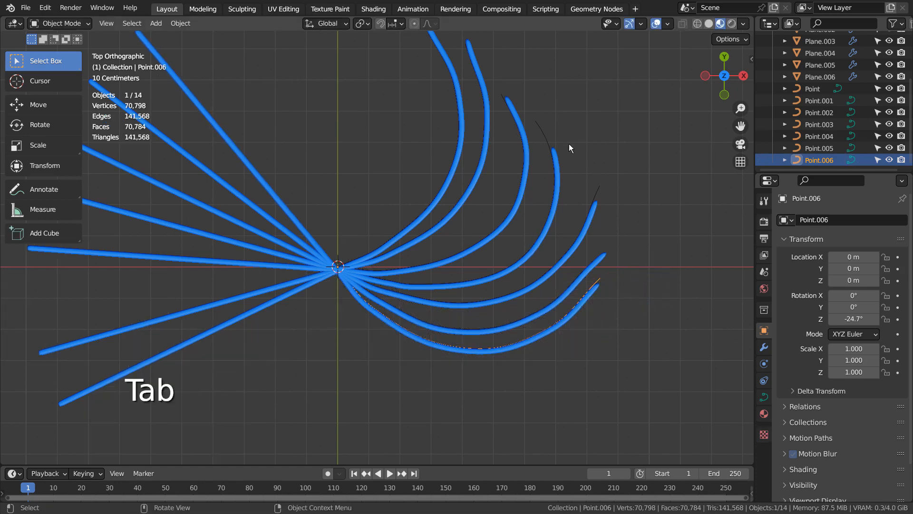
# Step: Move the Point.003 curve's middle, outer bend and tip points together about 0.064 m in X and -0.005 m in Y, and leave edit mode
pyautogui.click(547, 134)
pyautogui.press('Tab')
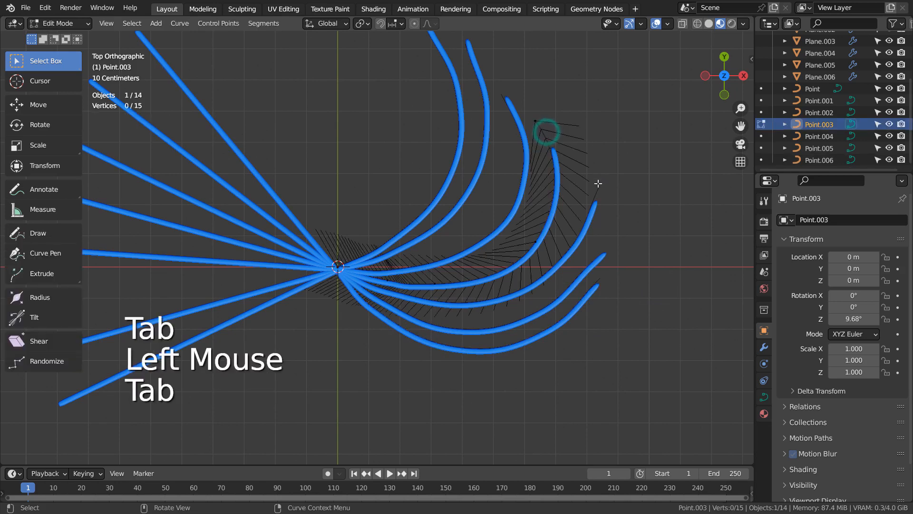
pyautogui.click(543, 116)
pyautogui.keyDown('shift'); pyautogui.click(542, 117); pyautogui.keyUp('shift')
pyautogui.keyDown('shift'); pyautogui.click(538, 241); pyautogui.keyUp('shift')
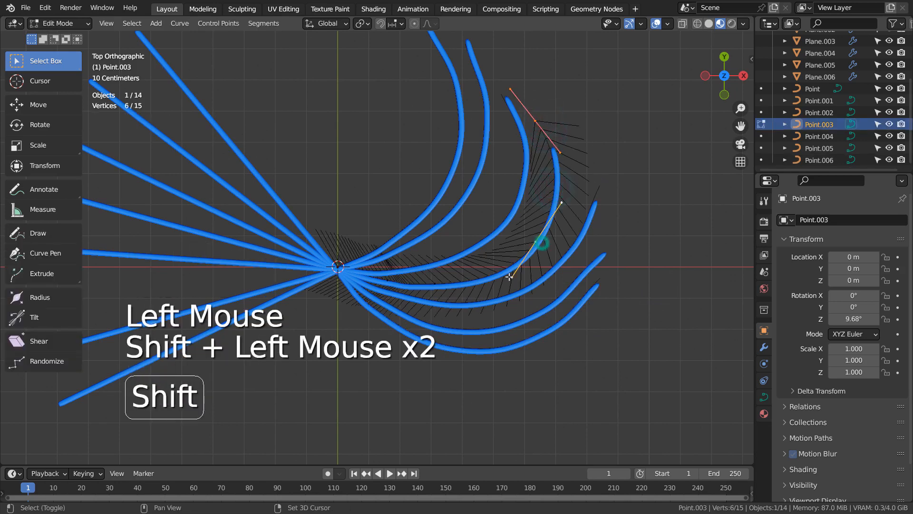
pyautogui.keyDown('shift'); pyautogui.click(455, 282); pyautogui.keyUp('shift')
pyautogui.press('g')
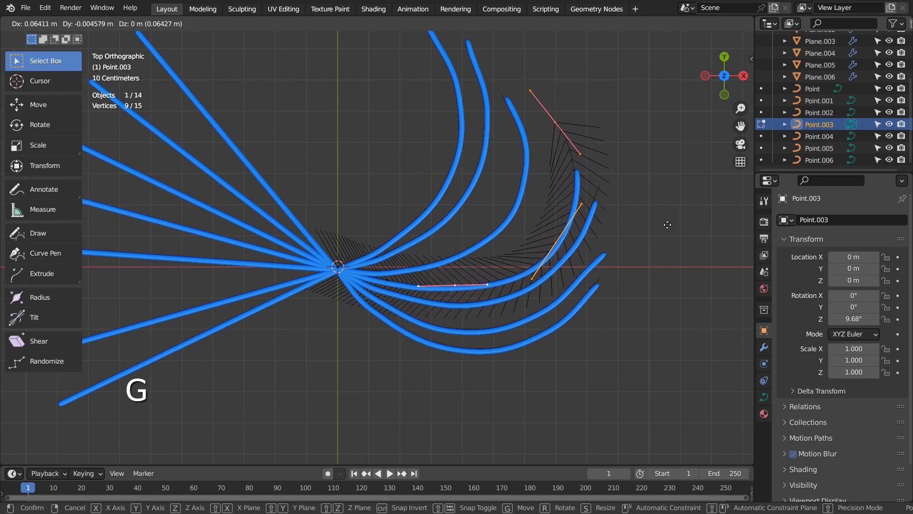
pyautogui.click(667, 225)
pyautogui.press('Tab')
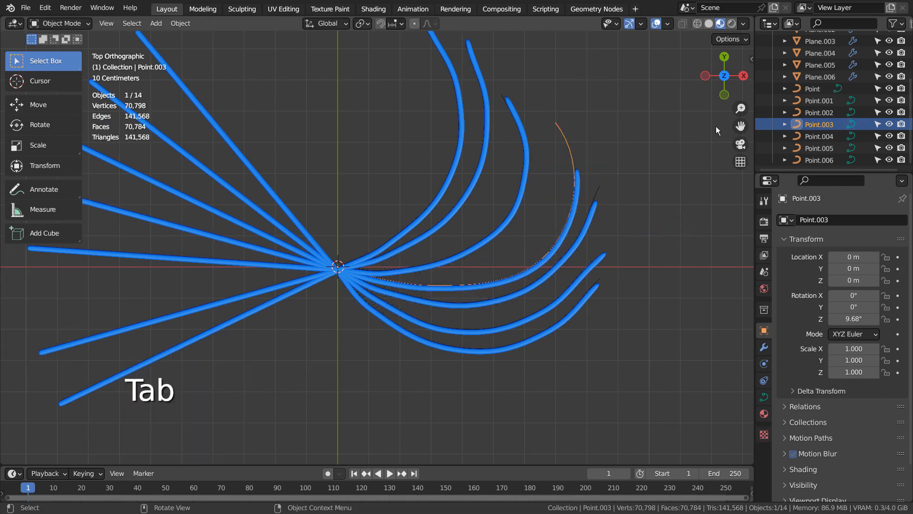
# Step: Edit the Point.002 curve, shifting its outer bend point toward the neighbouring strip and its middle point about 0.063 m in X and -0.050 m in Y
pyautogui.click(502, 95)
pyautogui.press('Tab')
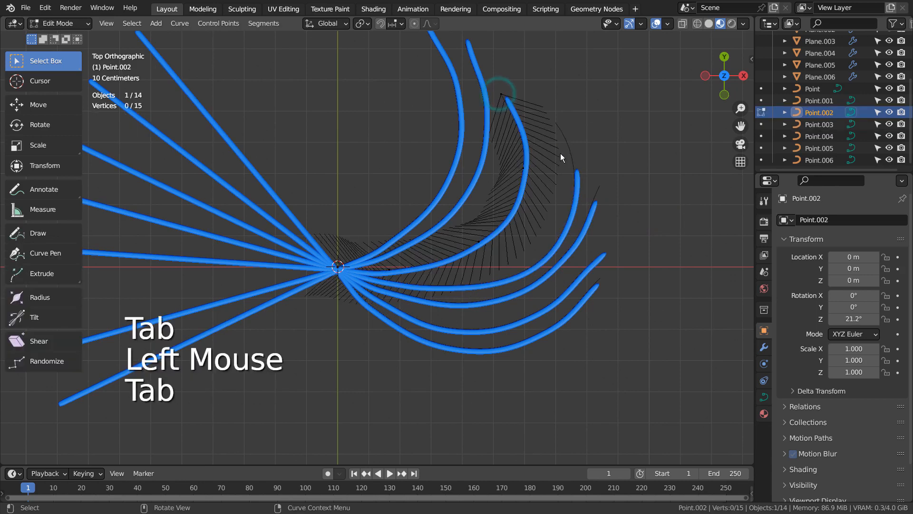
pyautogui.click(531, 176)
pyautogui.press('g')
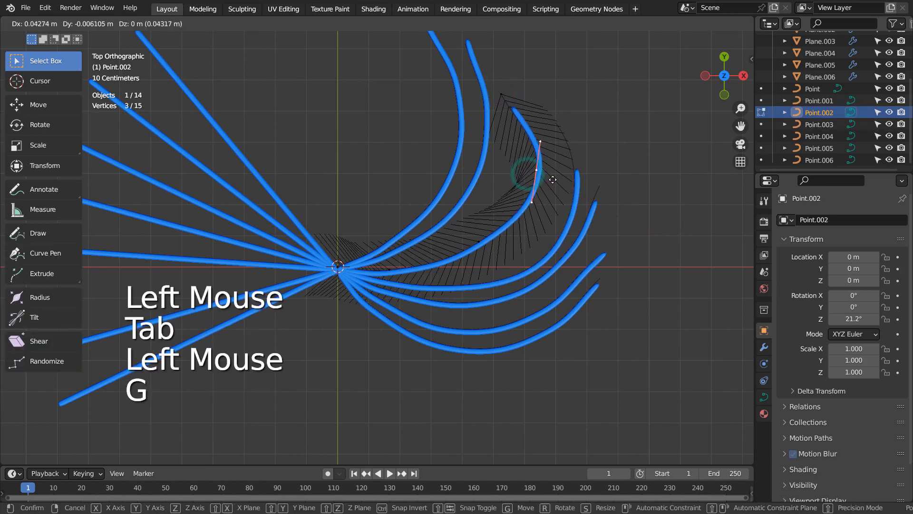
pyautogui.click(564, 191)
pyautogui.click(485, 247)
pyautogui.press('g')
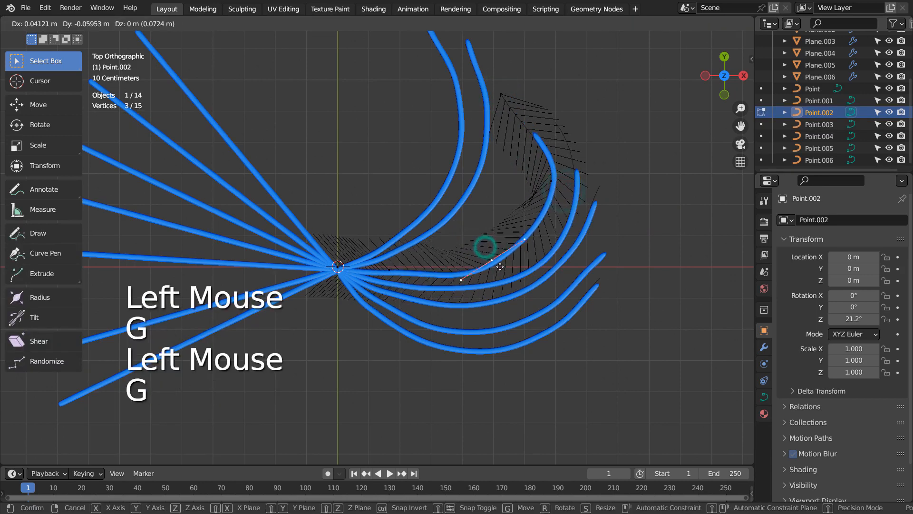
pyautogui.click(505, 263)
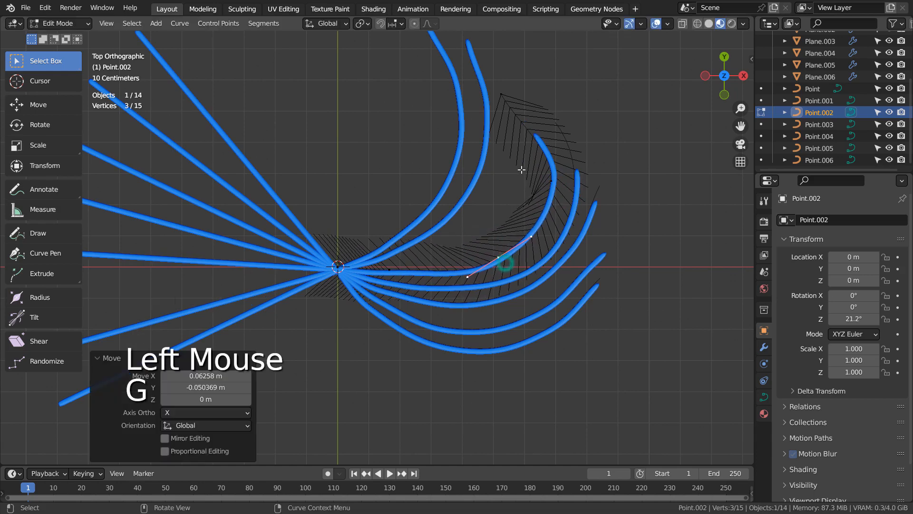
# Step: Nudge the Point.002 curve's tip point slightly and move its middle point about 0.026 m in Y
pyautogui.click(534, 129)
pyautogui.press('g')
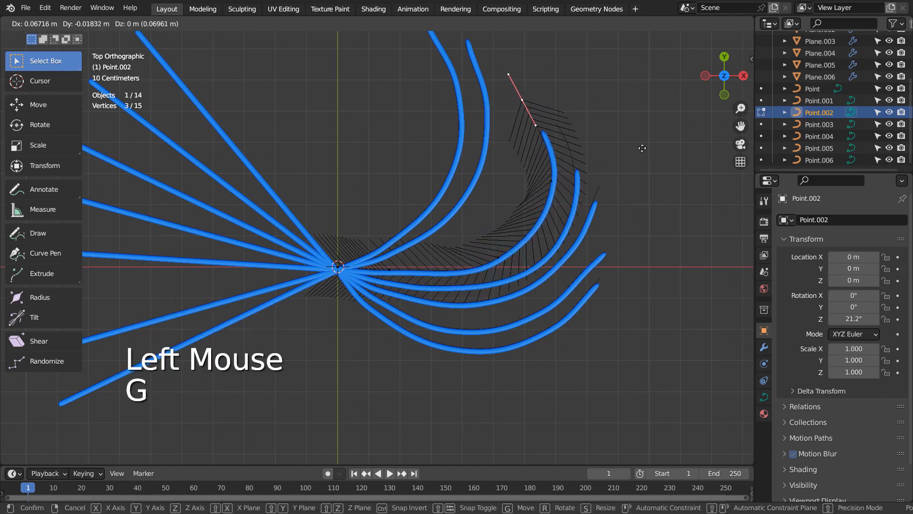
pyautogui.click(625, 140)
pyautogui.click(506, 249)
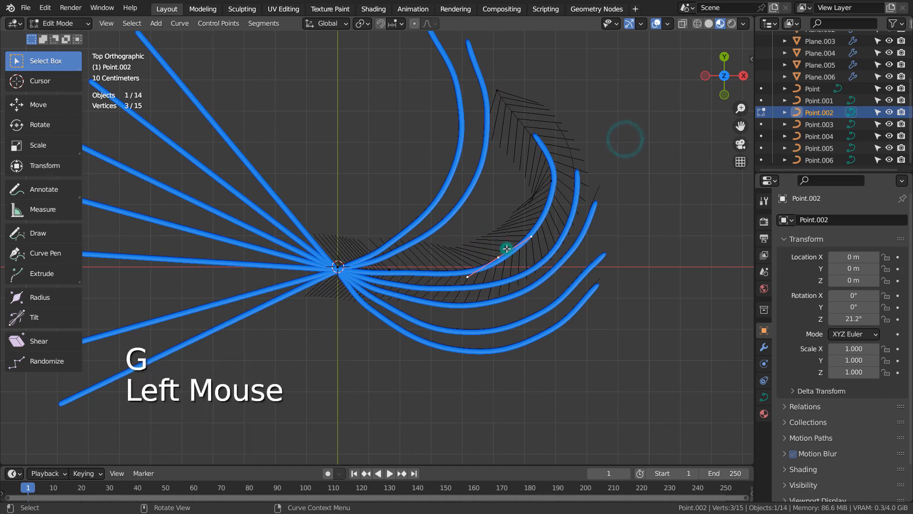
pyautogui.press('g')
pyautogui.click(507, 240)
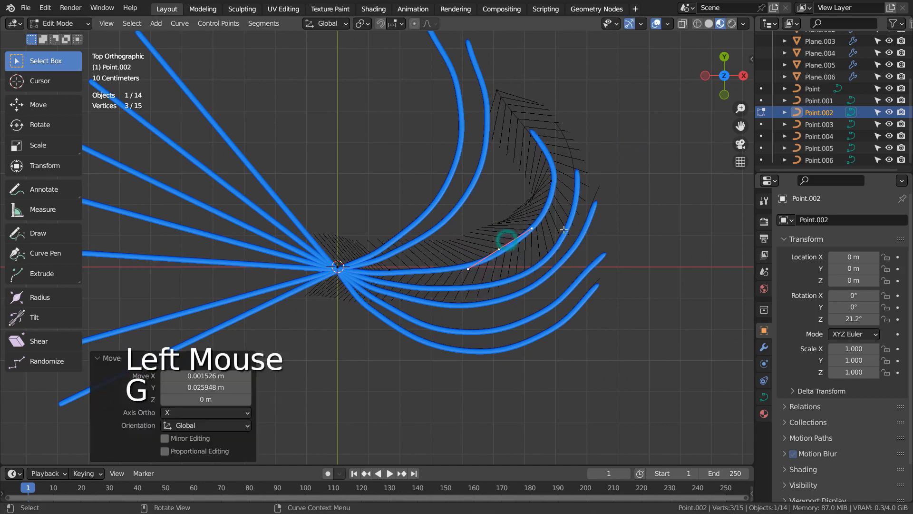
# Step: Leave edit mode and, in camera view, rotate the outermost strip Plane.006 to about 91.2° in X, 0.262° in Y and -26.4° in Z
pyautogui.press('Tab')
pyautogui.press('Tab')
pyautogui.press('Tab')
pyautogui.press('KP_0')
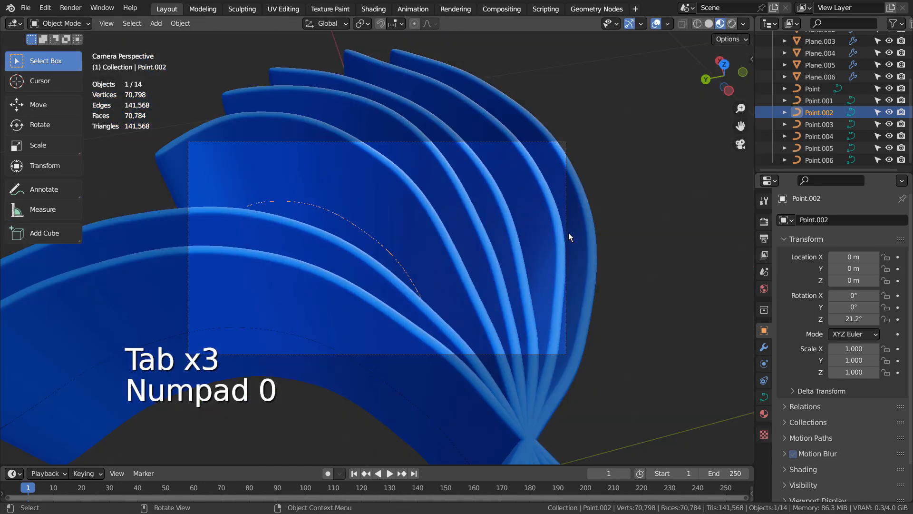
pyautogui.click(592, 221)
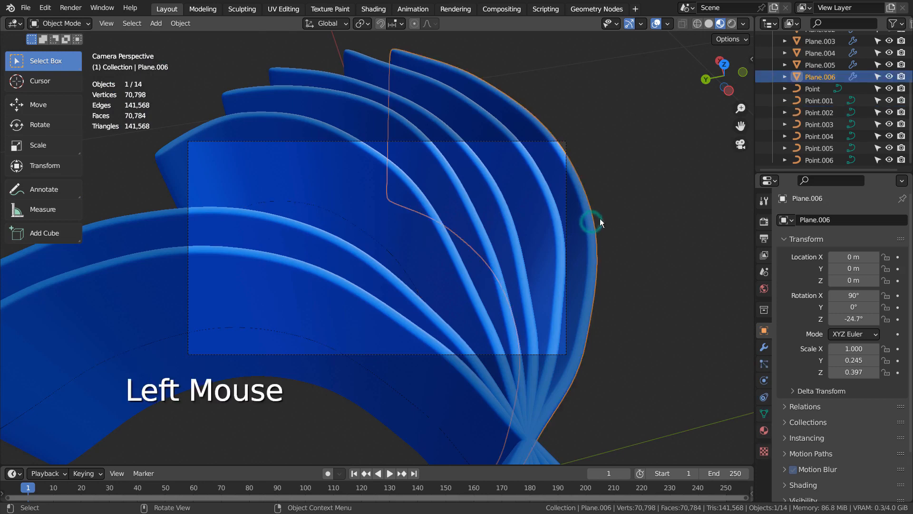
pyautogui.press('r')
pyautogui.click(671, 208)
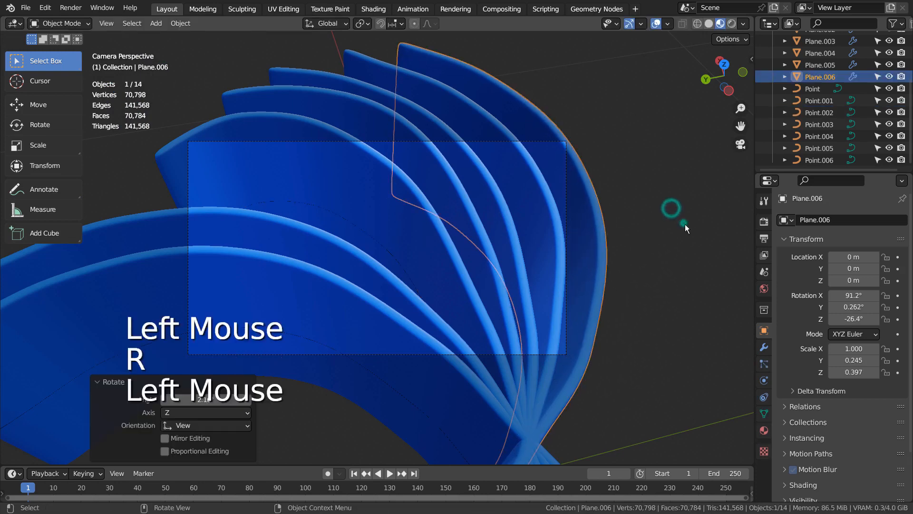
pyautogui.click(684, 222)
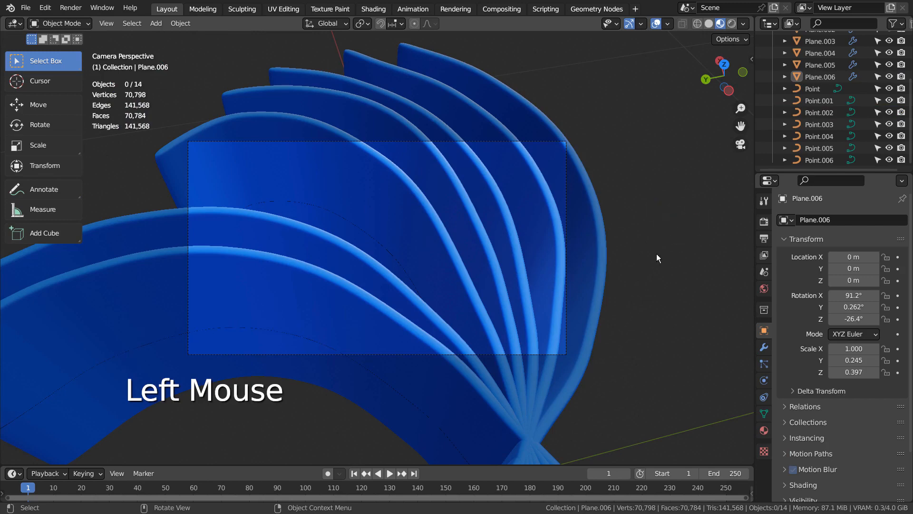
# Step: Switch the viewport to rendered shading and open the world's sky texture settings
pyautogui.click(732, 23)
pyautogui.click(667, 196)
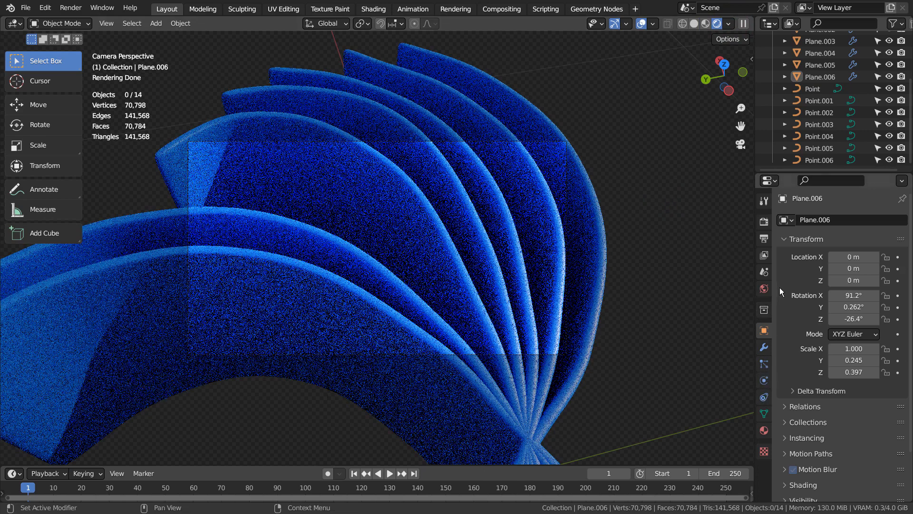
pyautogui.click(764, 289)
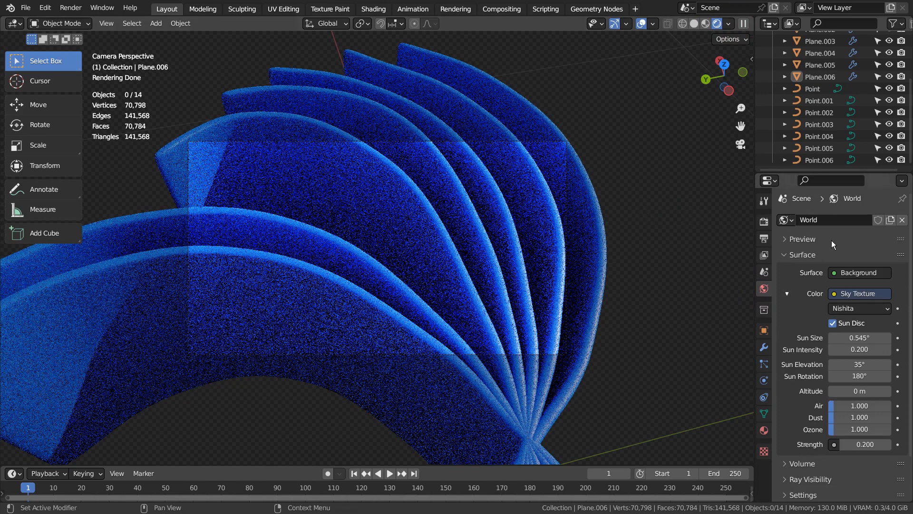
# Step: Try sun elevations of 45° and 15° on the Nishita sky texture, and set the elevation back to 35°
pyautogui.click(861, 363)
pyautogui.write('45')
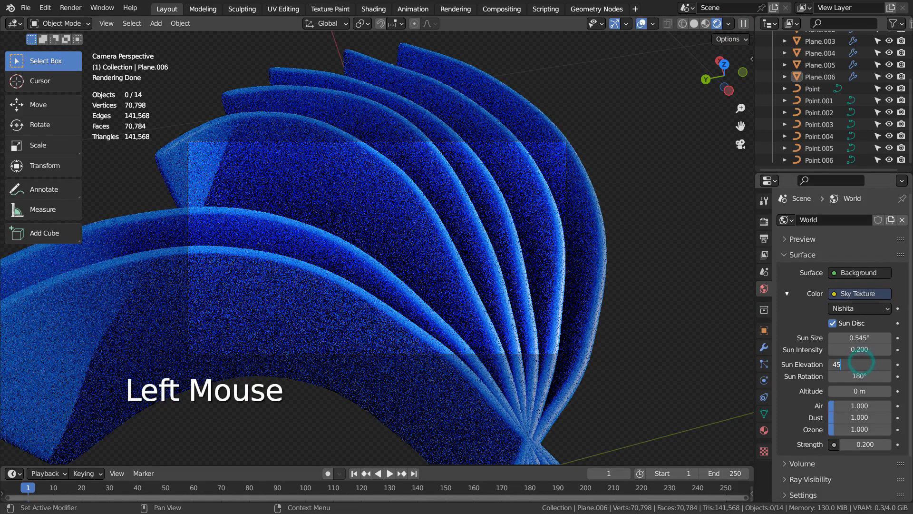
pyautogui.press('Return')
pyautogui.click(862, 364)
pyautogui.write('15')
pyautogui.press('Return')
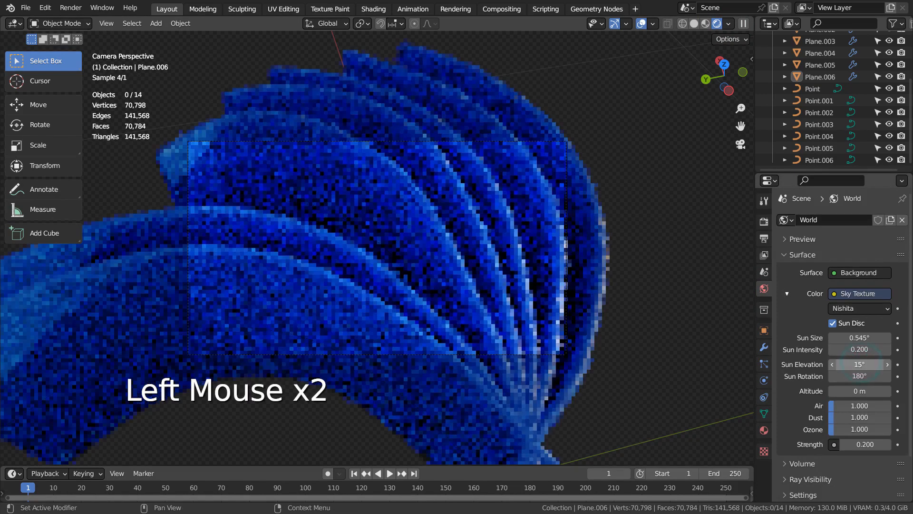
pyautogui.click(862, 363)
pyautogui.write('35')
pyautogui.press('Return')
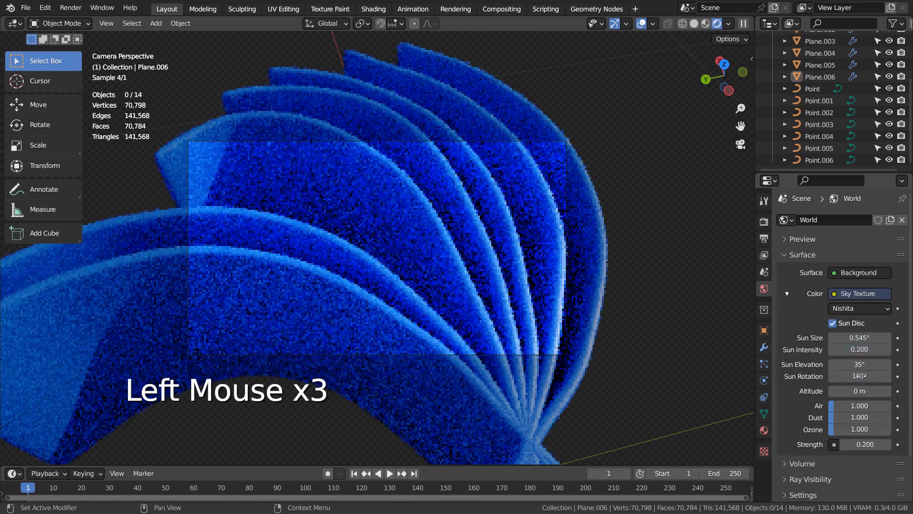
# Step: Try a sun rotation of 200° on the sky texture and settle on 150°
pyautogui.click(860, 376)
pyautogui.write('200d')
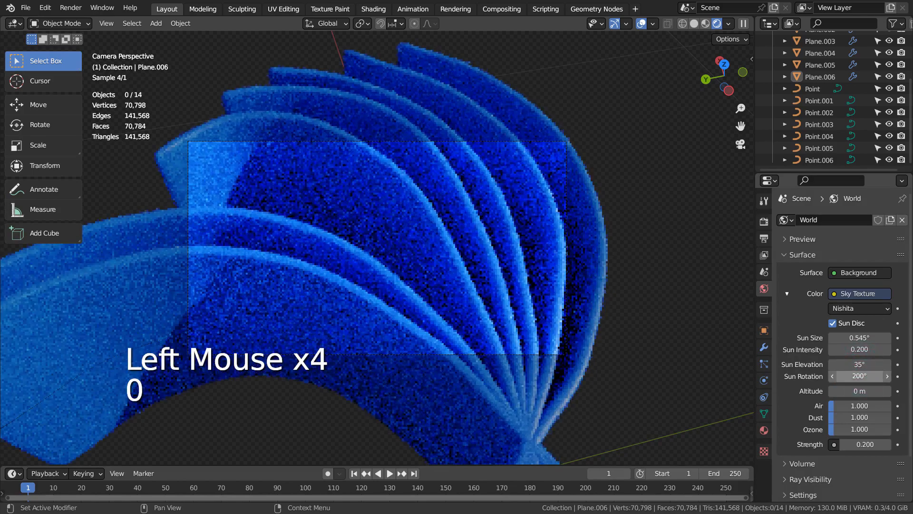
pyautogui.click(861, 376)
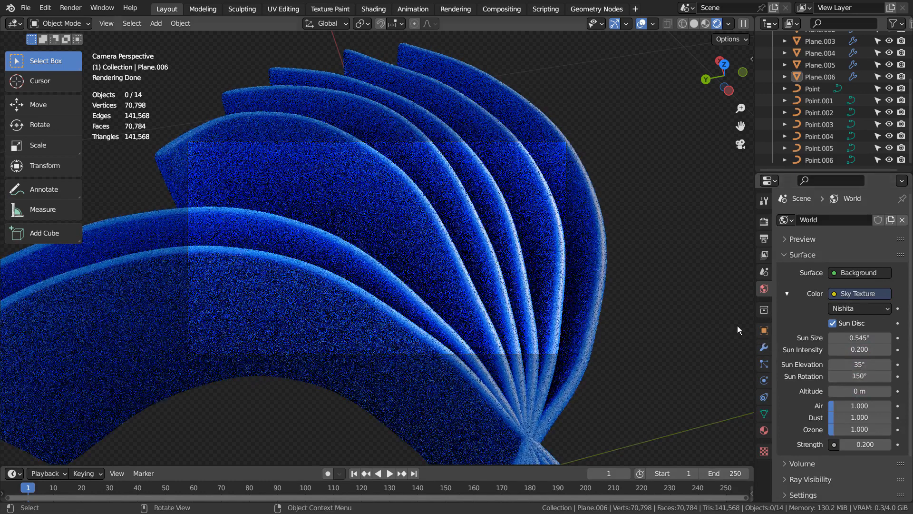
pyautogui.click(713, 312)
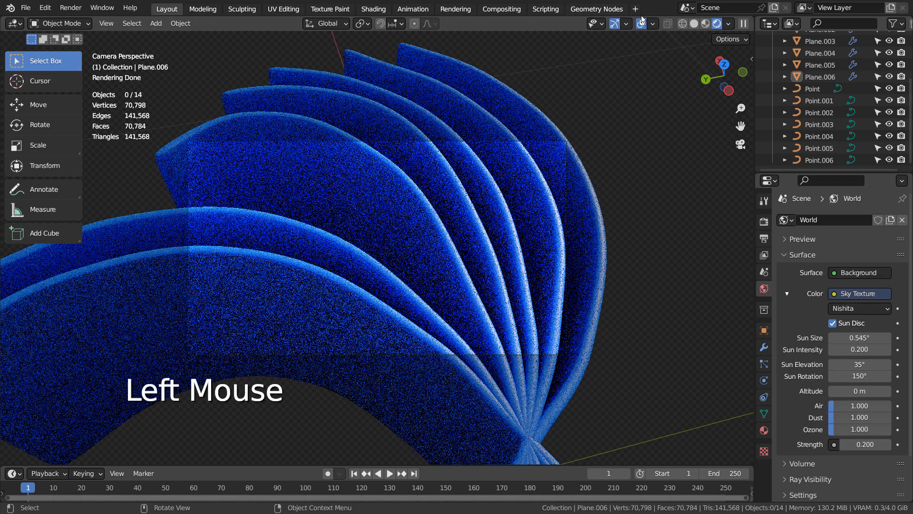
# Step: Save the file with the viewport back in solid shading and render the camera view as an image
pyautogui.click(694, 24)
pyautogui.hotkey('ctrl', 's')
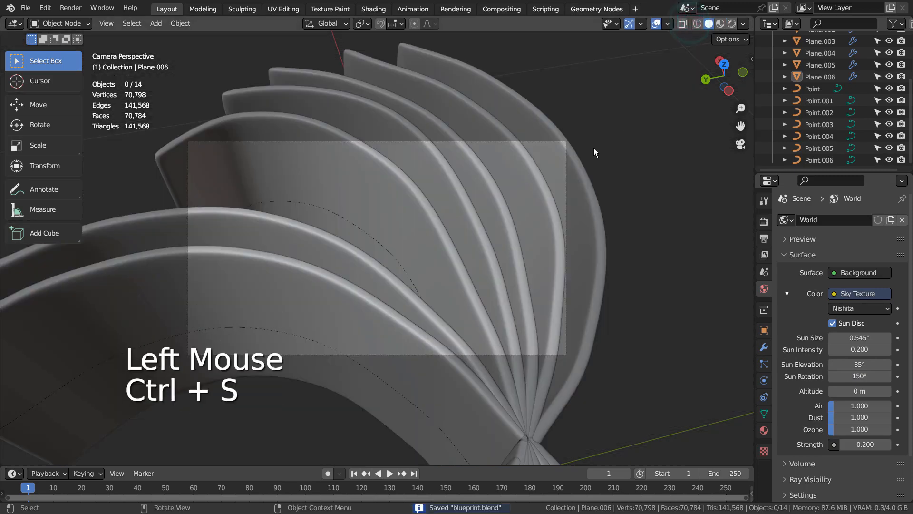
pyautogui.press('F12')
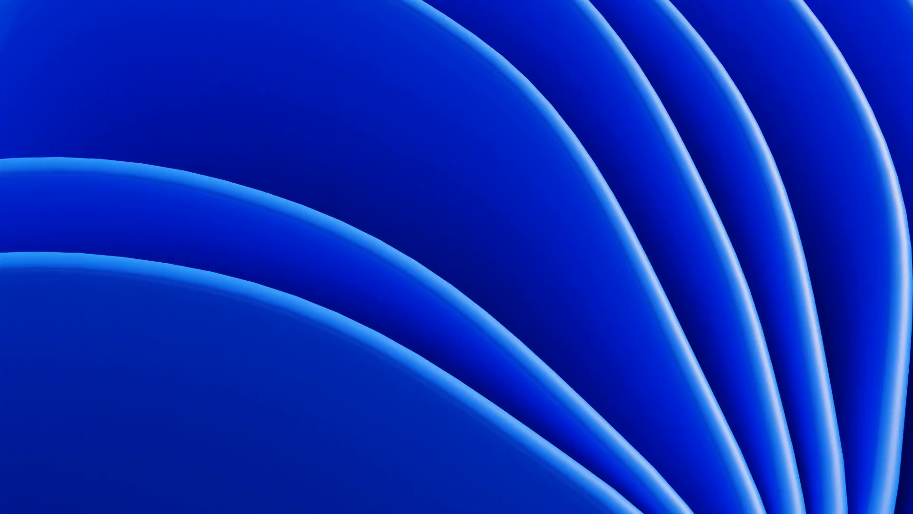